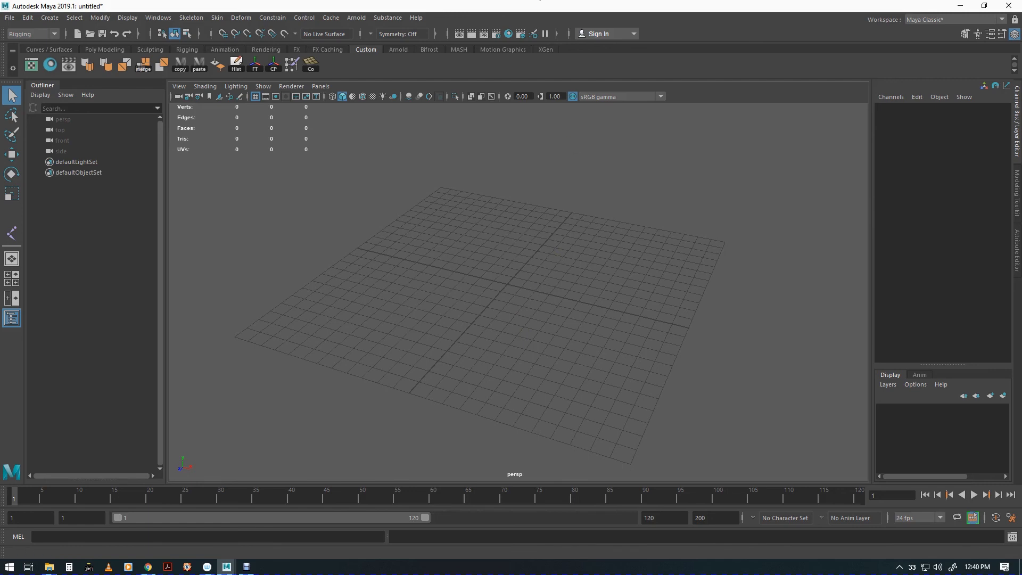
# Switch the viewport from perspective to the front orthographic view, leaving room above the origin.
pyautogui.keyDown('alt'); pyautogui.moveTo(538, 310); pyautogui.dragTo(516, 322); pyautogui.keyUp('alt')
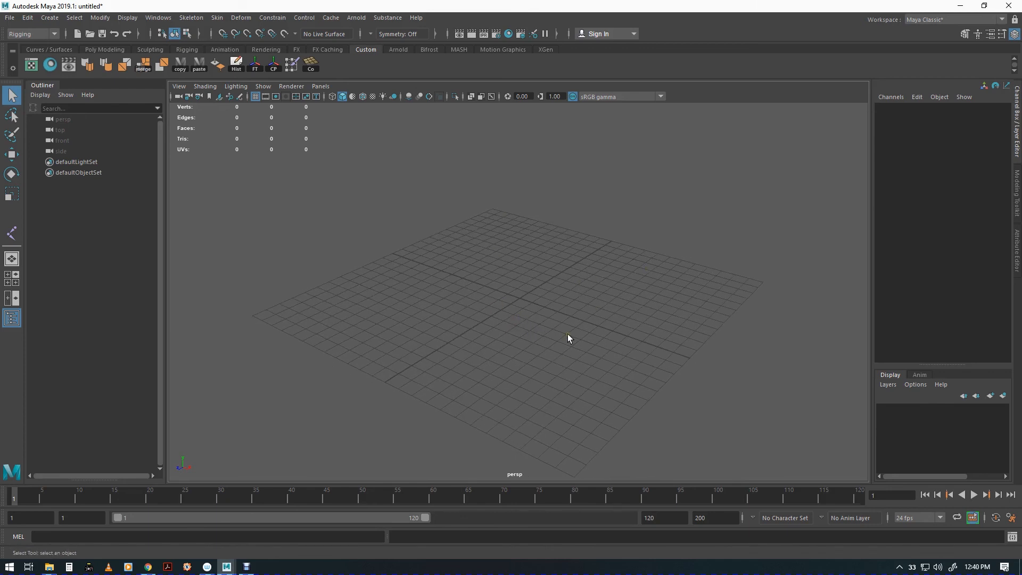
pyautogui.press('space')
pyautogui.click(522, 306)
pyautogui.moveTo(523, 308); pyautogui.dragTo(522, 335)
pyautogui.scroll(-1, 623, 325)
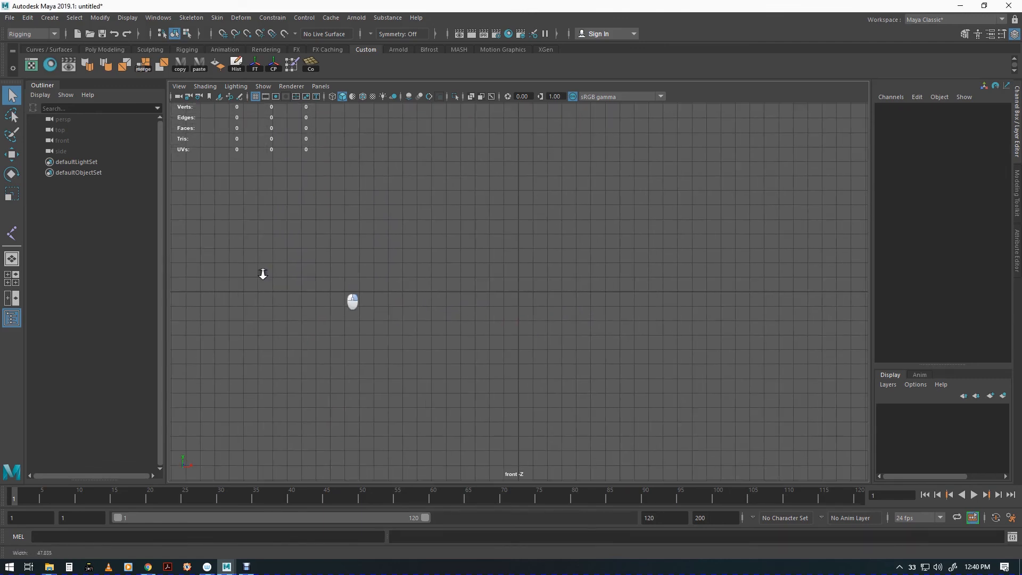
pyautogui.keyDown('alt'); pyautogui.moveTo(543, 267); pyautogui.dragTo(533, 364, button='middle'); pyautogui.keyUp('alt')
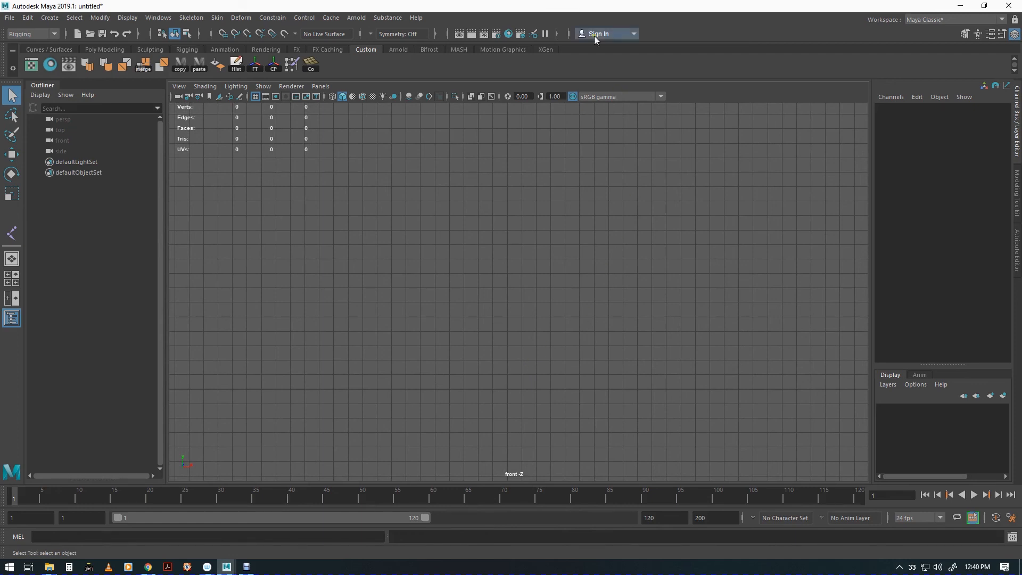
# With the Joint tool, place a vertical chain of four grid-snapped joints starting at the origin, spaced 5 units apart.
pyautogui.press('space')
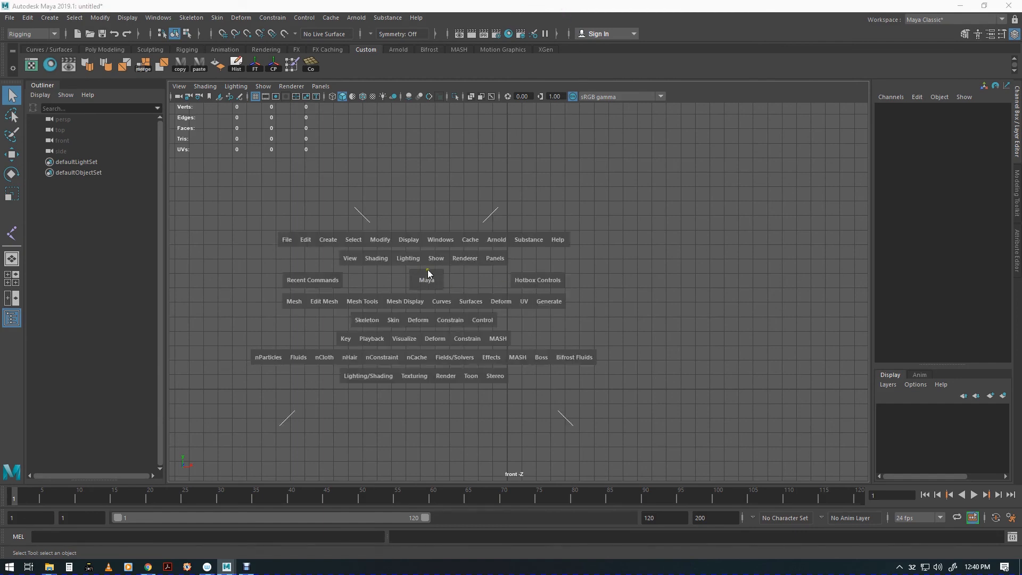
pyautogui.click(366, 319)
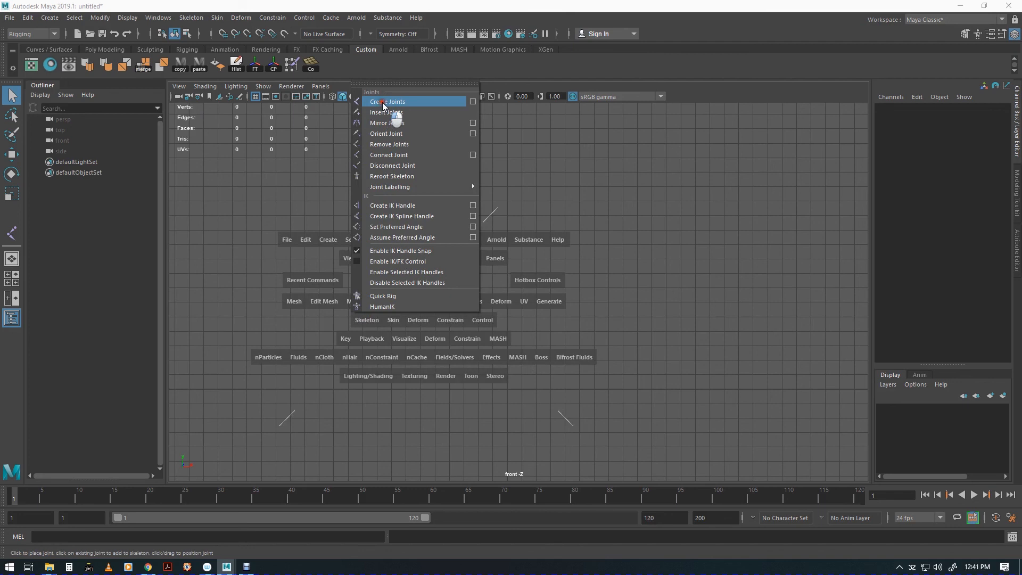
pyautogui.click(473, 102)
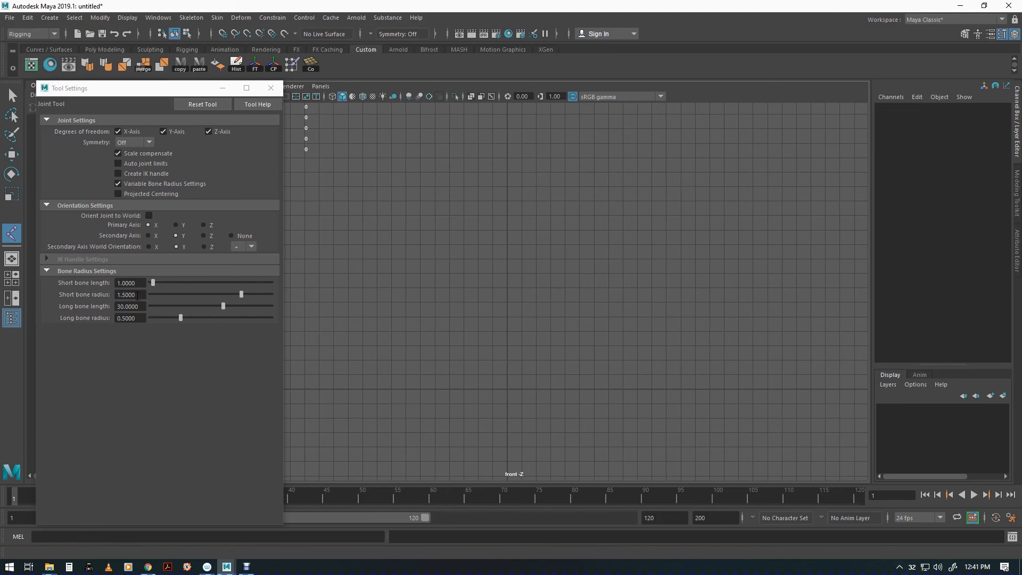
pyautogui.click(271, 88)
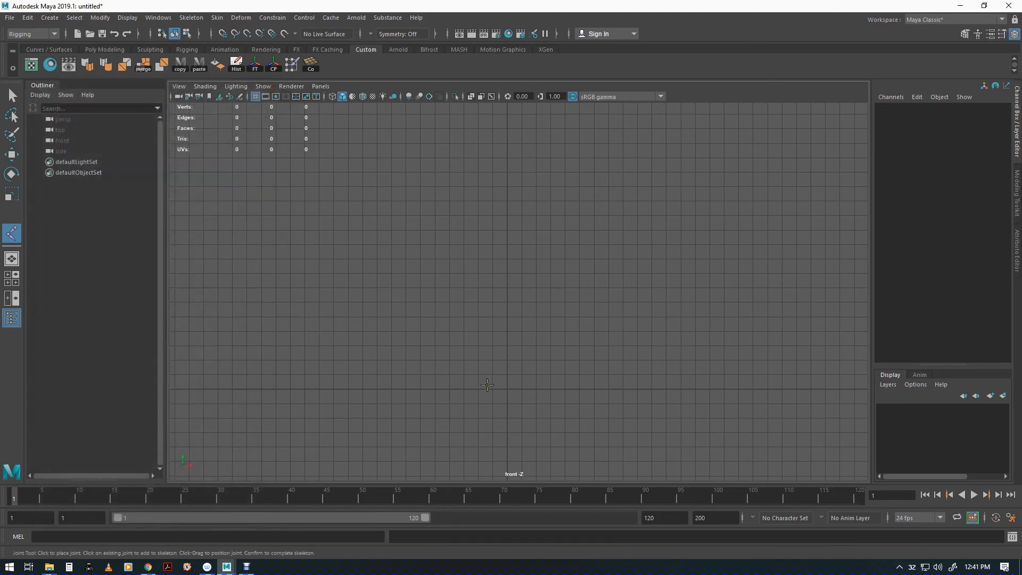
pyautogui.press('x')
pyautogui.click(508, 389)
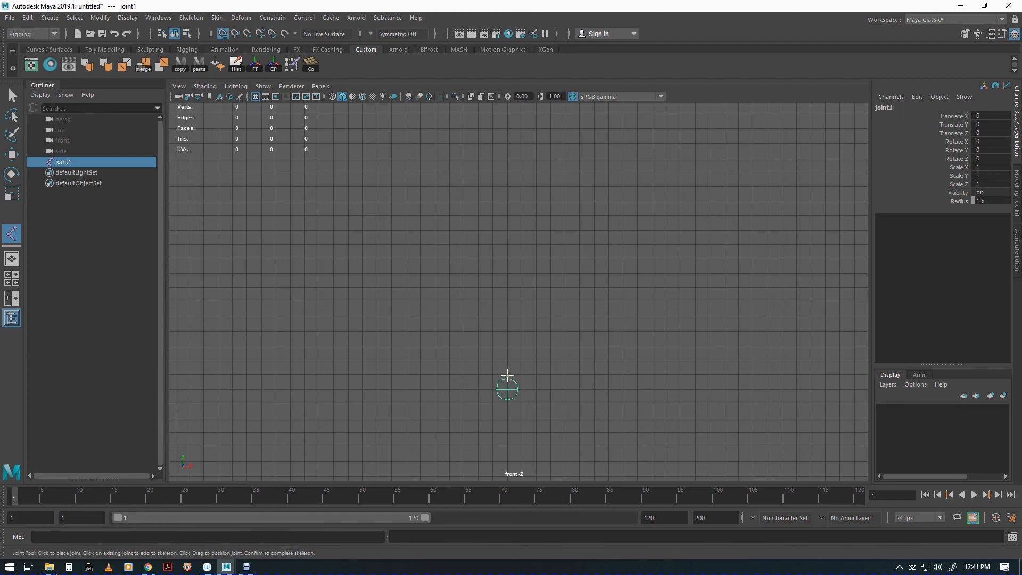
pyautogui.click(506, 318)
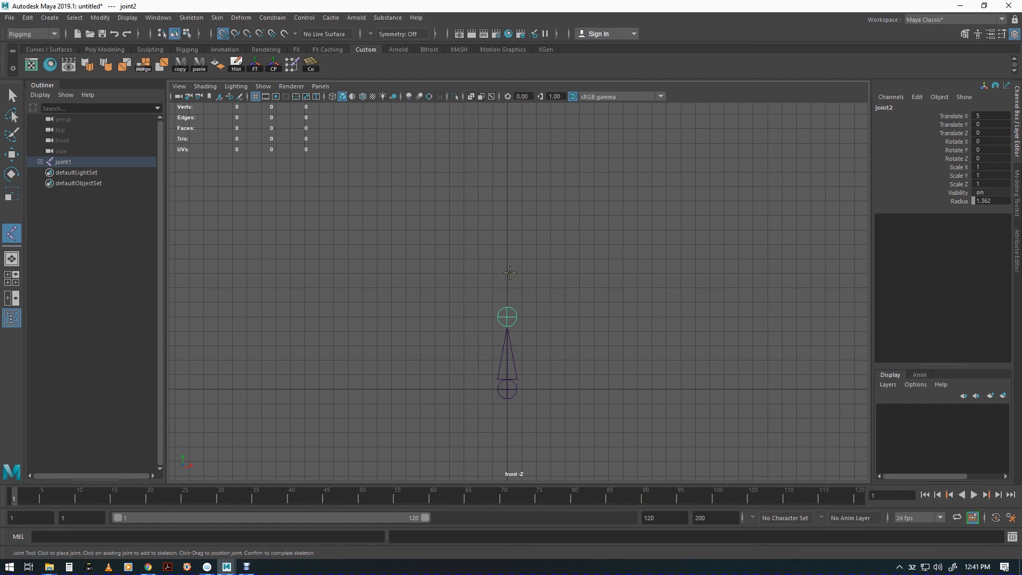
pyautogui.click(507, 245)
pyautogui.click(508, 172)
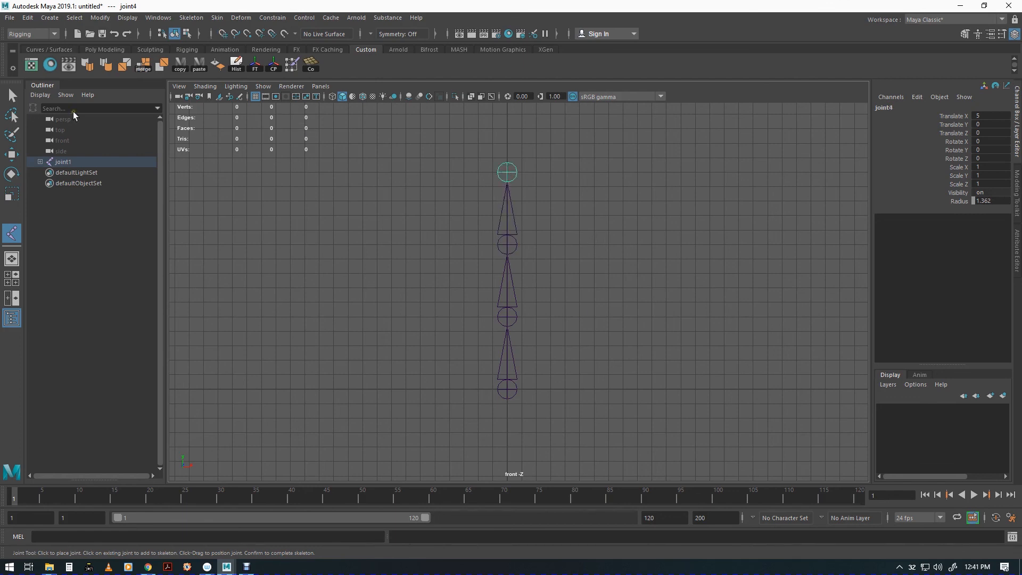
pyautogui.click(6, 97)
# Expand the joint1 hierarchy in the Outliner and select its joints in turn to examine the parent-child relationships.
pyautogui.keyDown('alt'); pyautogui.moveTo(413, 305); pyautogui.dragTo(394, 327, button='middle'); pyautogui.keyUp('alt')
pyautogui.click(41, 162)
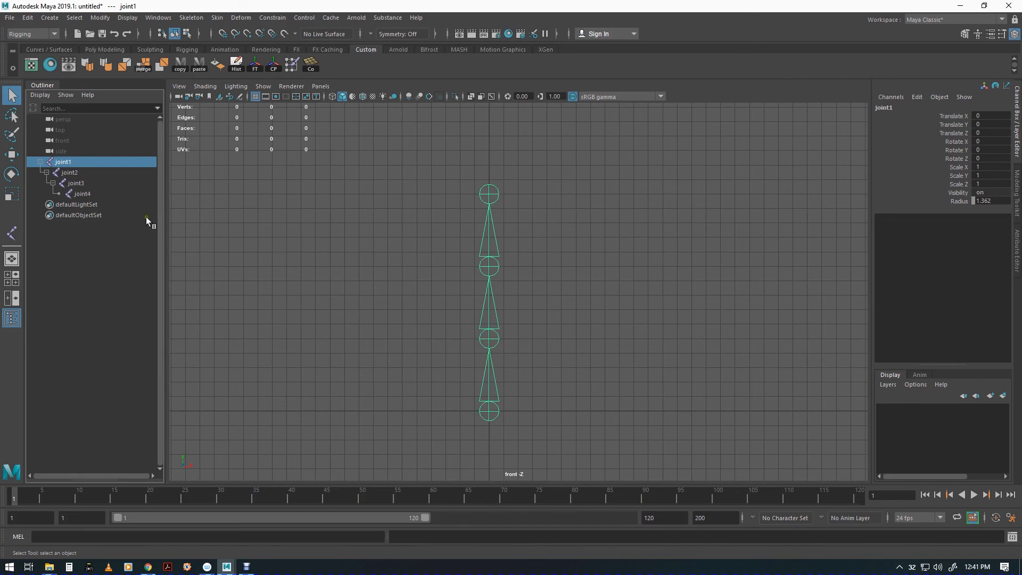
pyautogui.click(71, 174)
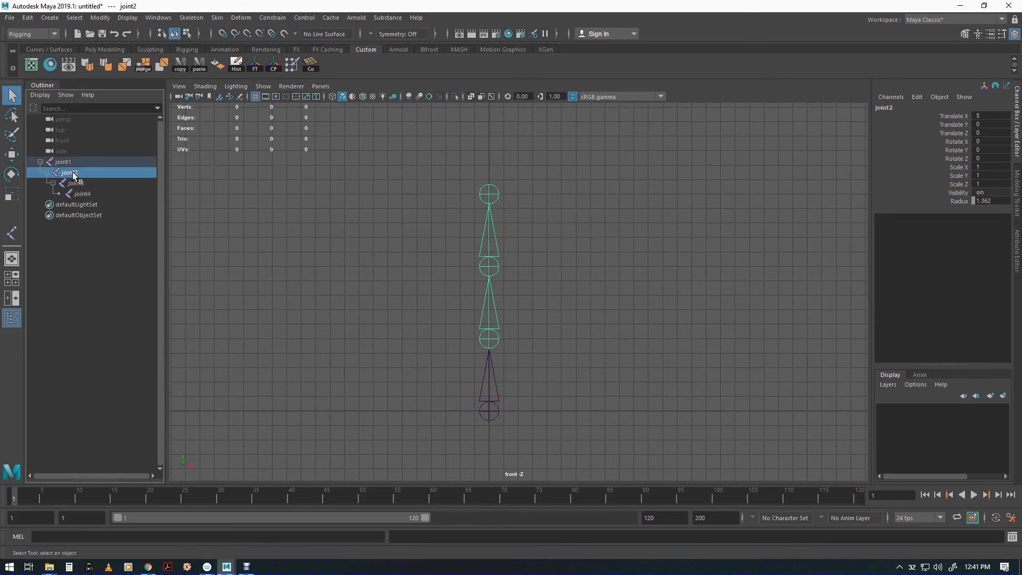
pyautogui.click(78, 184)
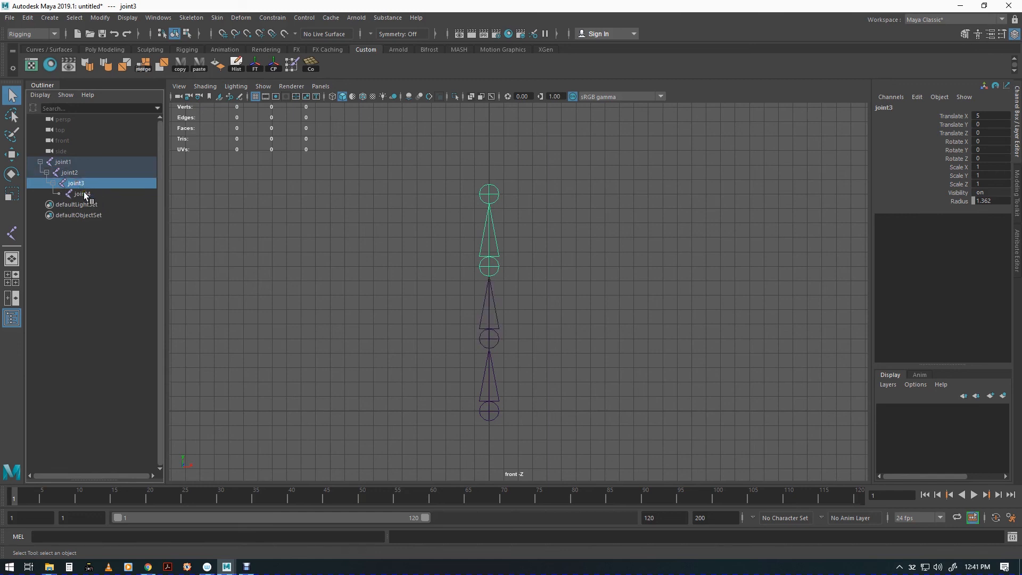
pyautogui.click(84, 195)
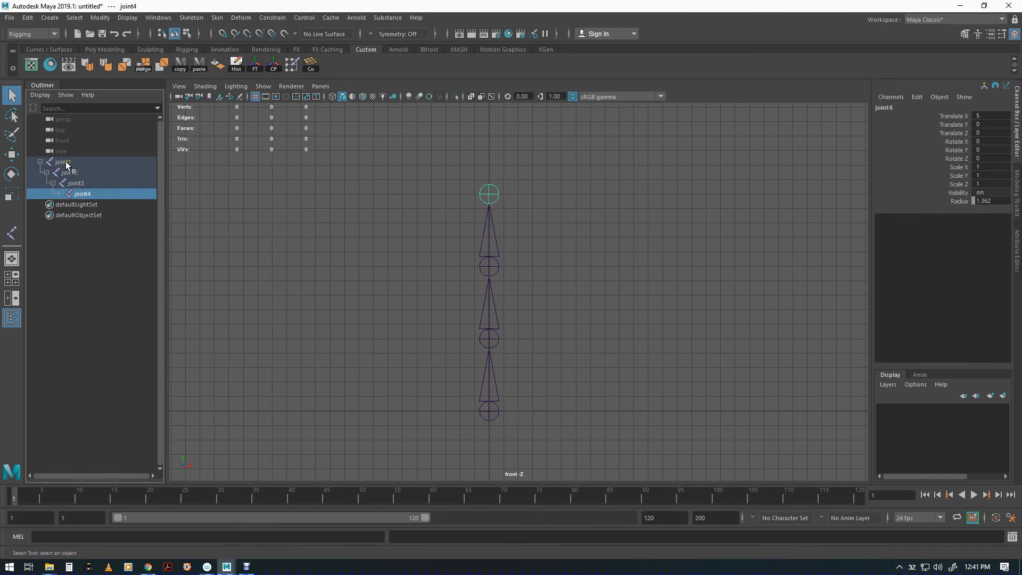
pyautogui.click(68, 163)
pyautogui.click(72, 171)
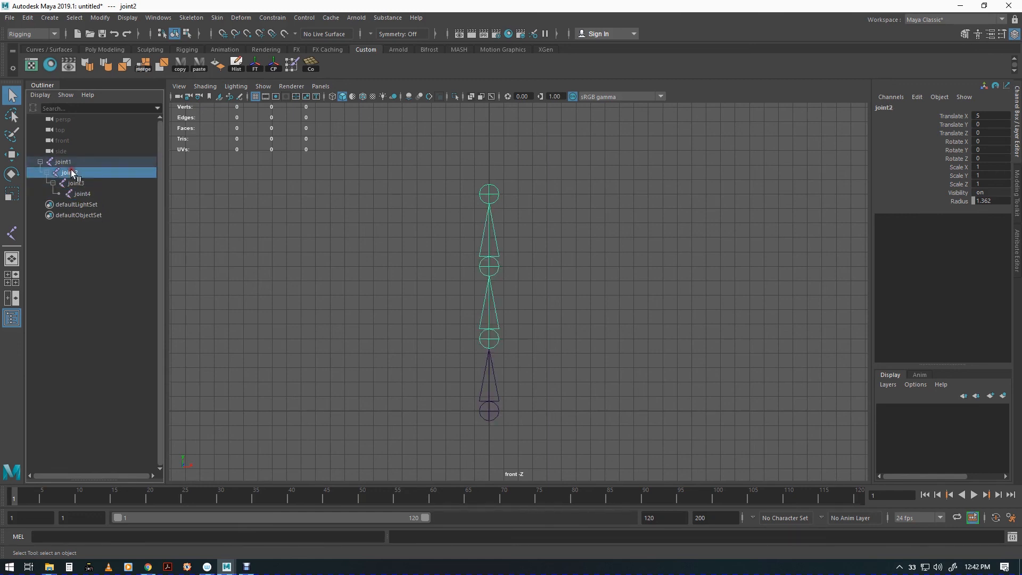
pyautogui.click(65, 161)
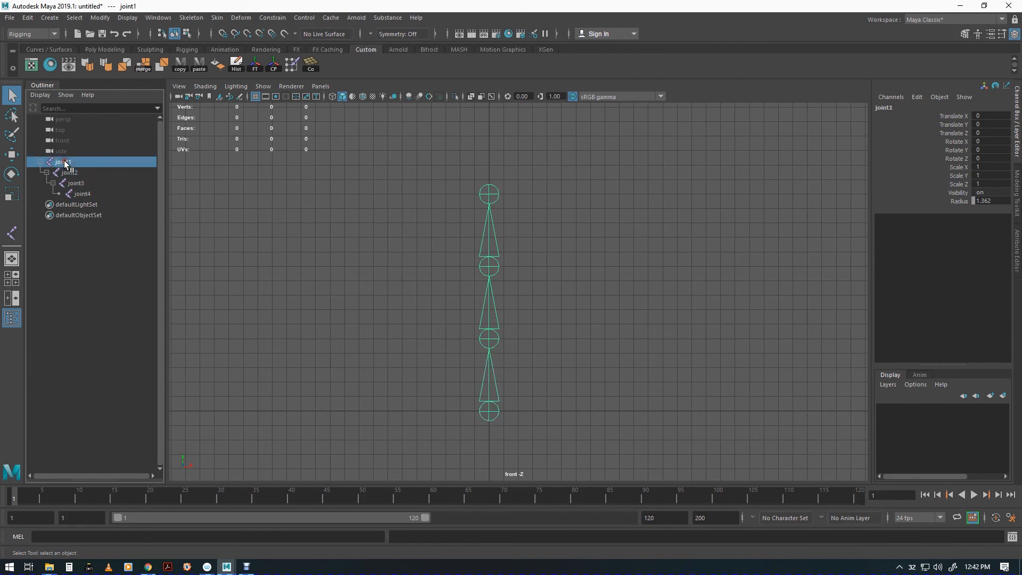
# Try moving joint4, joint3 and the root joint1 in turn, undoing each move.
pyautogui.click(85, 193)
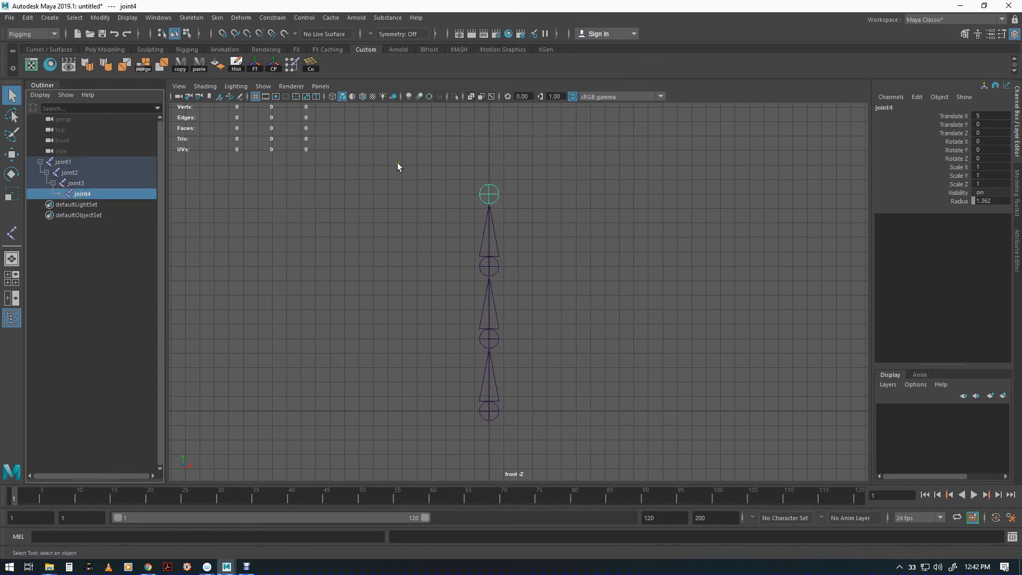
pyautogui.press('w')
pyautogui.moveTo(524, 165); pyautogui.dragTo(458, 172, button='middle')
pyautogui.hotkey('ctrl', 'z')
pyautogui.click(76, 183)
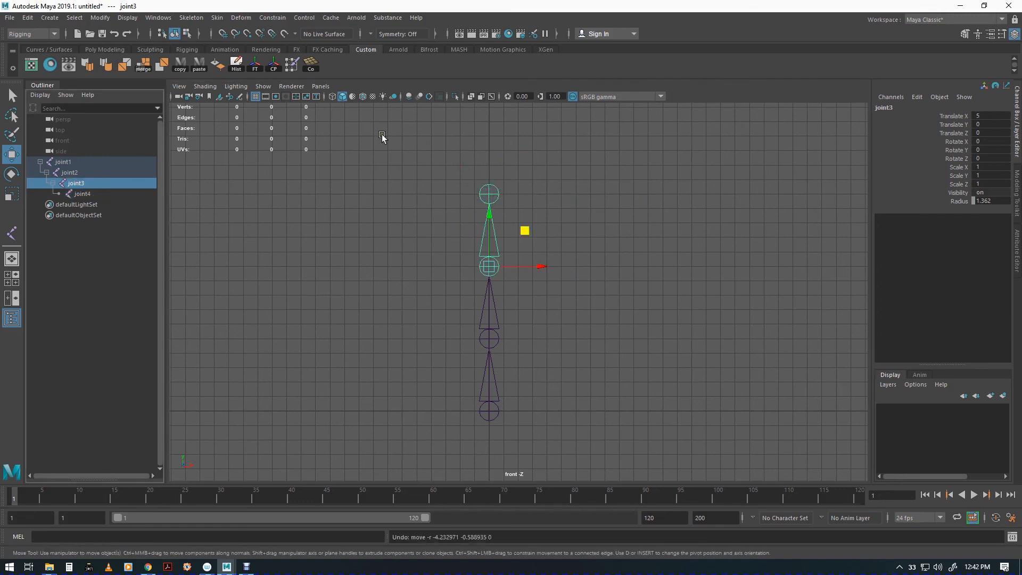
pyautogui.moveTo(522, 230); pyautogui.dragTo(501, 215, button='middle')
pyautogui.hotkey('ctrl', 'z')
pyautogui.click(83, 195)
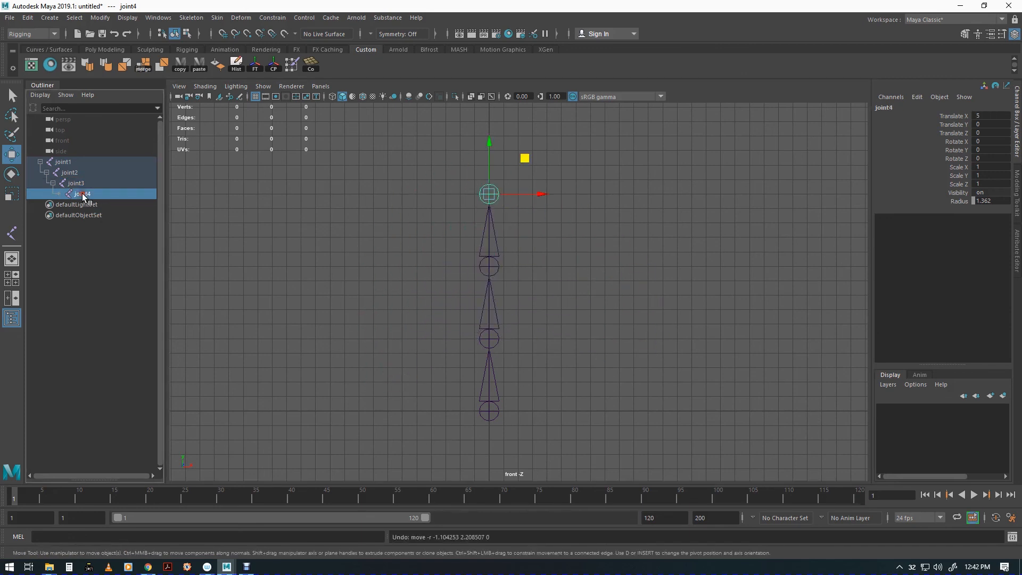
pyautogui.click(63, 162)
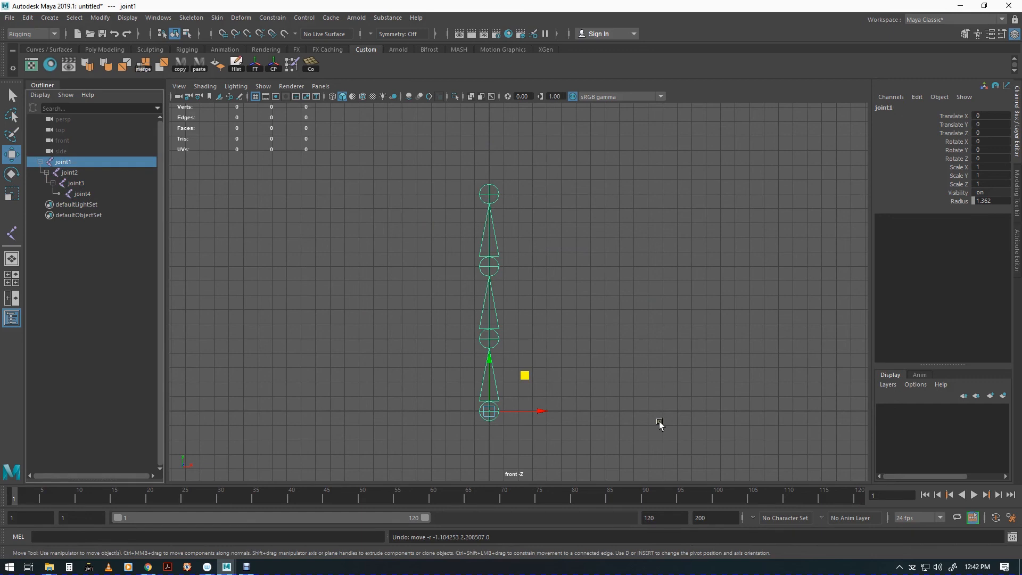
pyautogui.moveTo(529, 397); pyautogui.dragTo(460, 360, button='middle')
pyautogui.hotkey('ctrl', 'z')
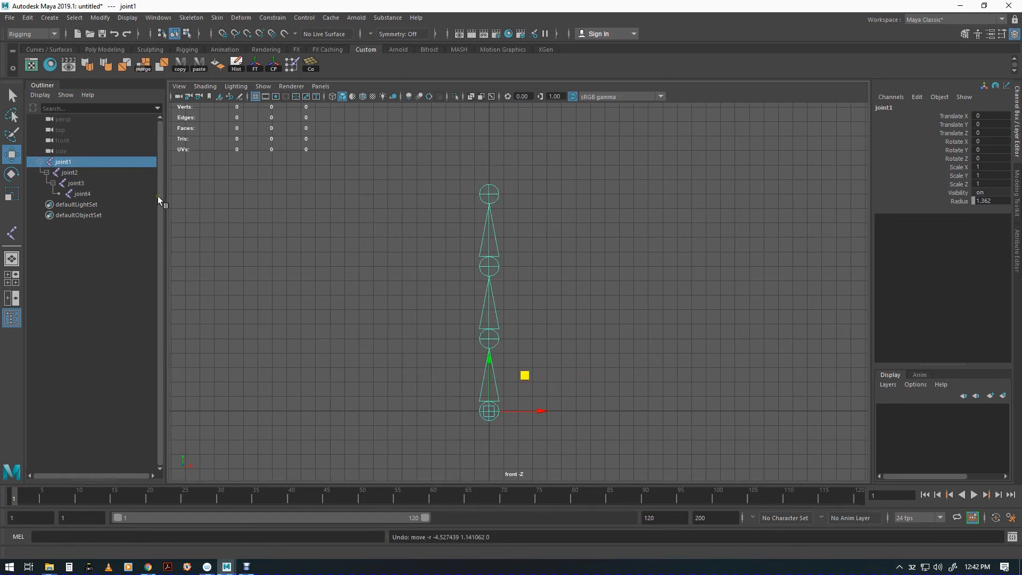
# Try moving joint2 with the Move tool's Preserve Children option enabled, undo the move and disable the option again.
pyautogui.doubleClick(12, 155)
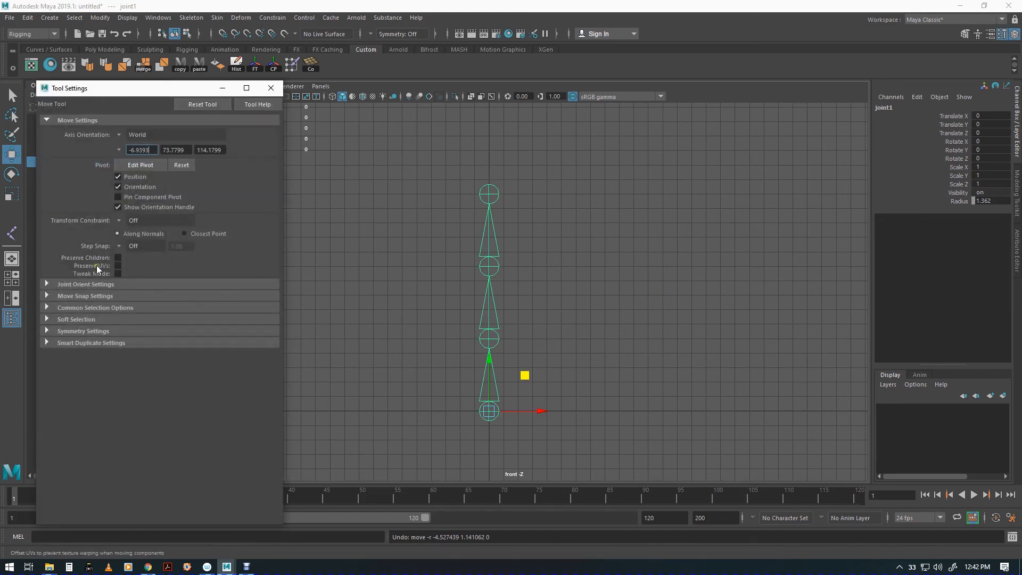
pyautogui.click(118, 258)
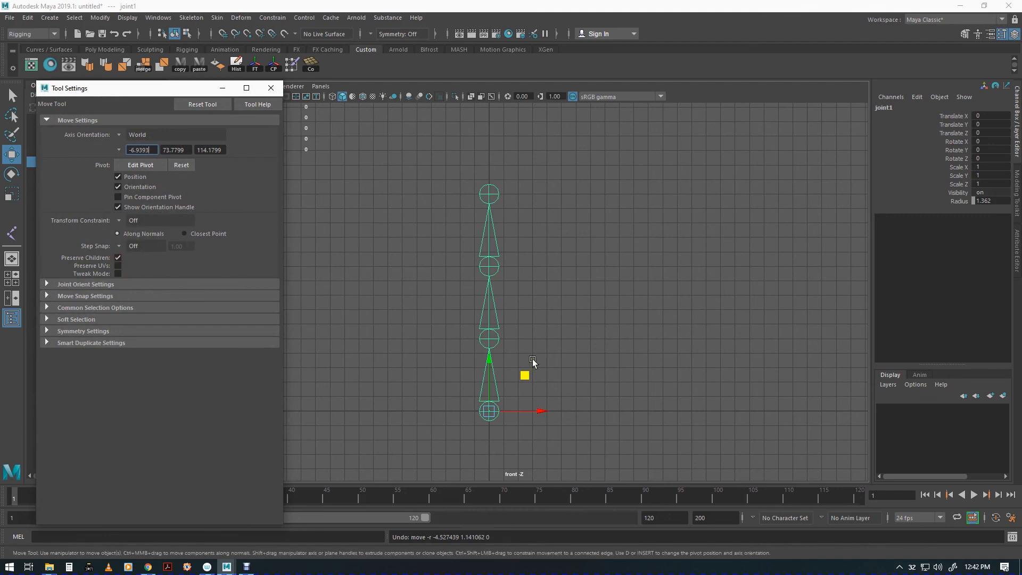
pyautogui.click(489, 331)
pyautogui.moveTo(525, 303); pyautogui.dragTo(499, 295, button='middle')
pyautogui.hotkey('ctrl', 'z')
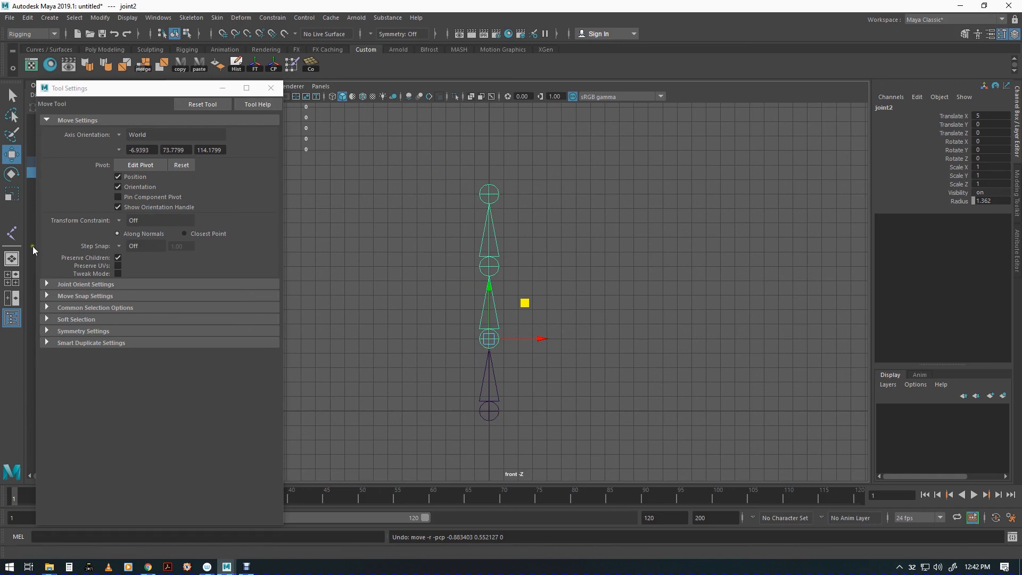
pyautogui.click(117, 258)
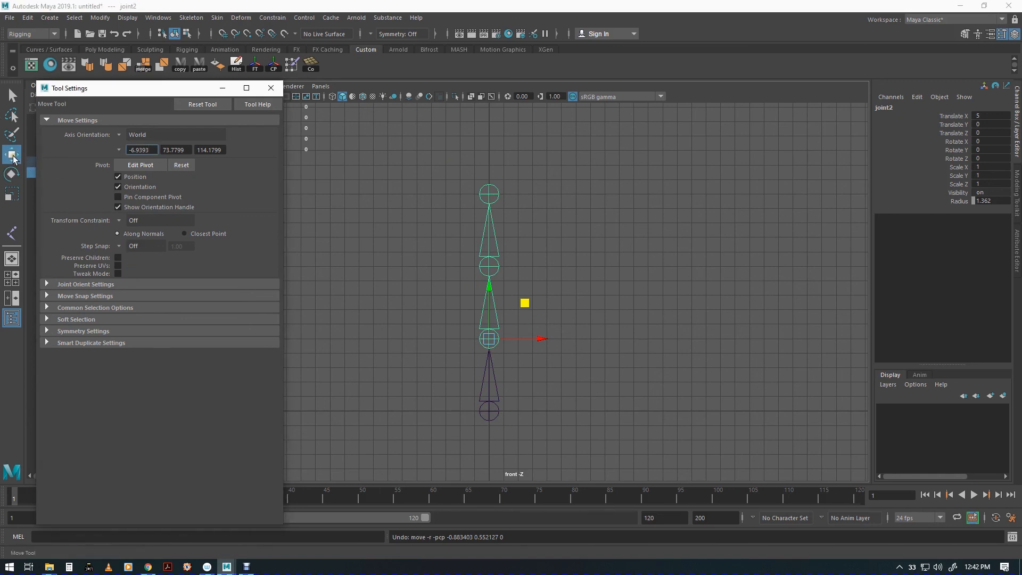
pyautogui.click(270, 87)
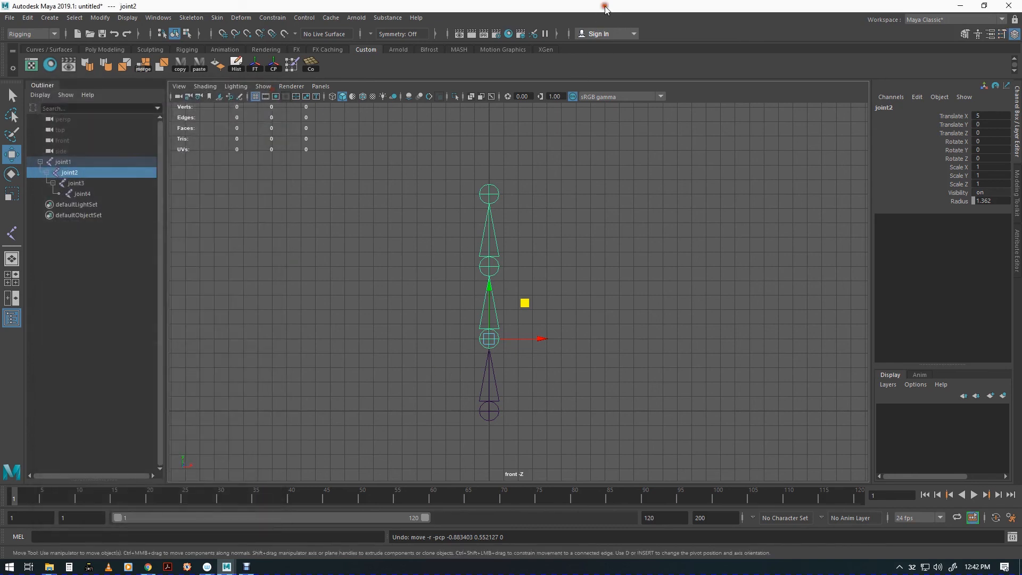
# Return to the perspective view and create a polygon cylinder at the base of the joint chain.
pyautogui.press('space')
pyautogui.moveTo(602, 287); pyautogui.dragTo(604, 252)
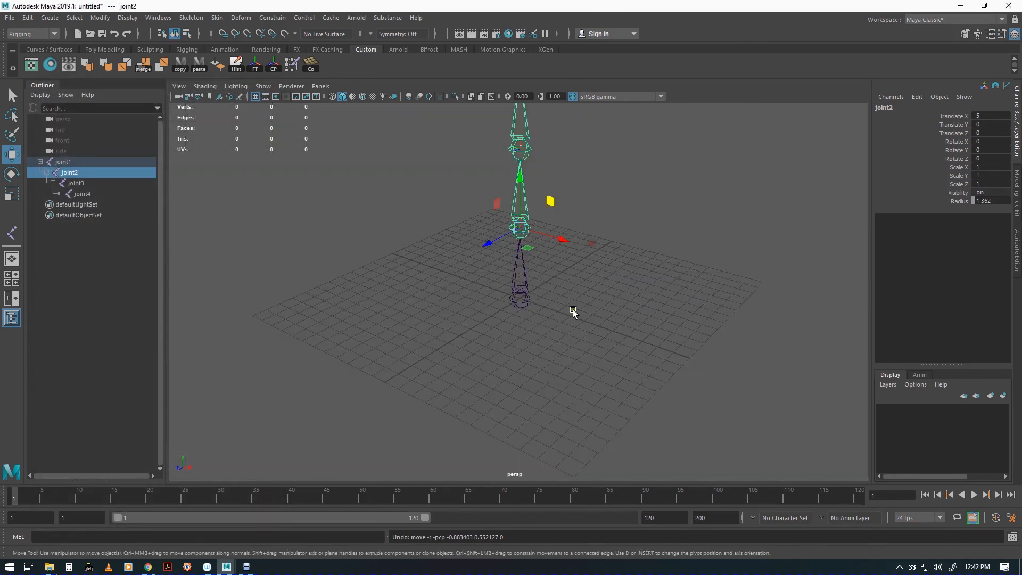
pyautogui.press('space')
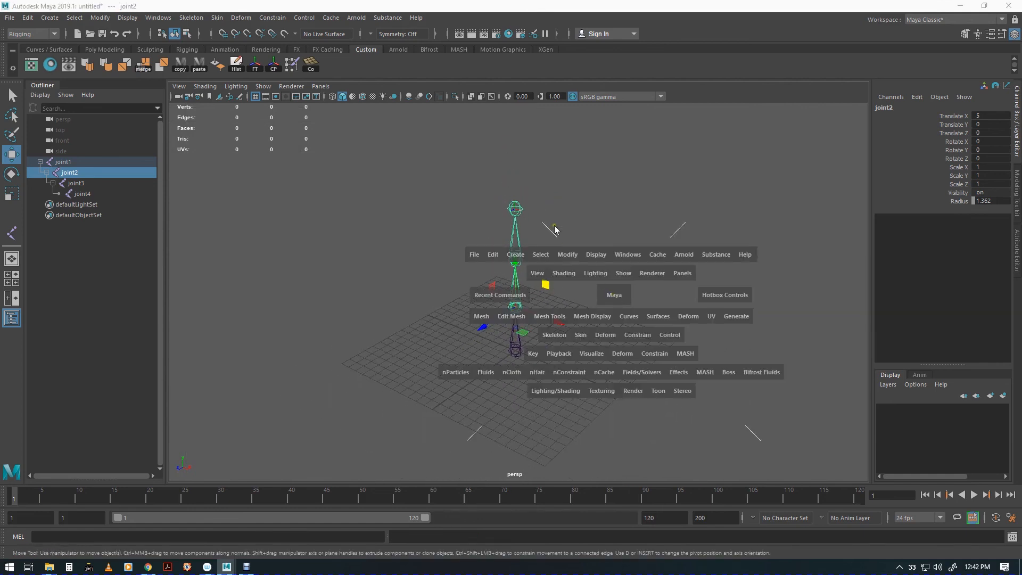
pyautogui.click(515, 254)
pyautogui.moveTo(538, 294)
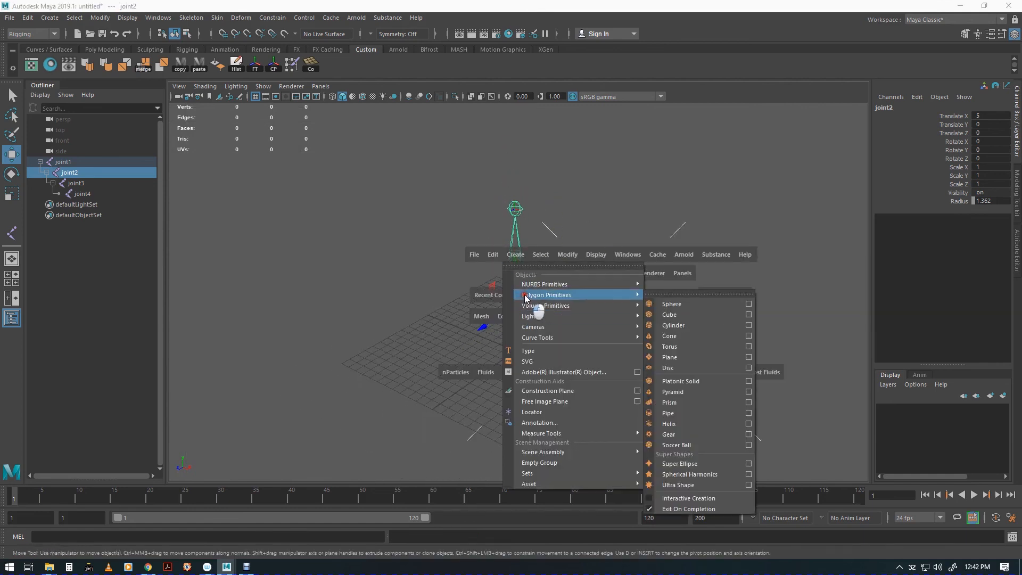
pyautogui.click(689, 326)
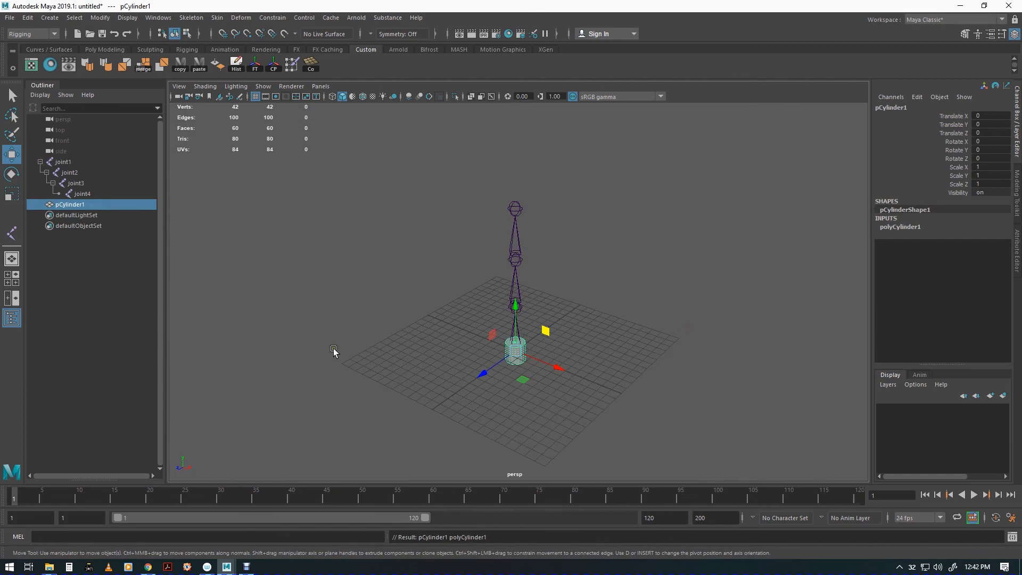
# Raise the cylinder to about 7.96 in Translate Y and stretch it along the joint chain to a Scale Y of about 7.93.
pyautogui.moveTo(516, 308); pyautogui.dragTo(516, 104)
pyautogui.press('r')
pyautogui.moveTo(516, 232); pyautogui.dragTo(465, 290)
pyautogui.press('space')
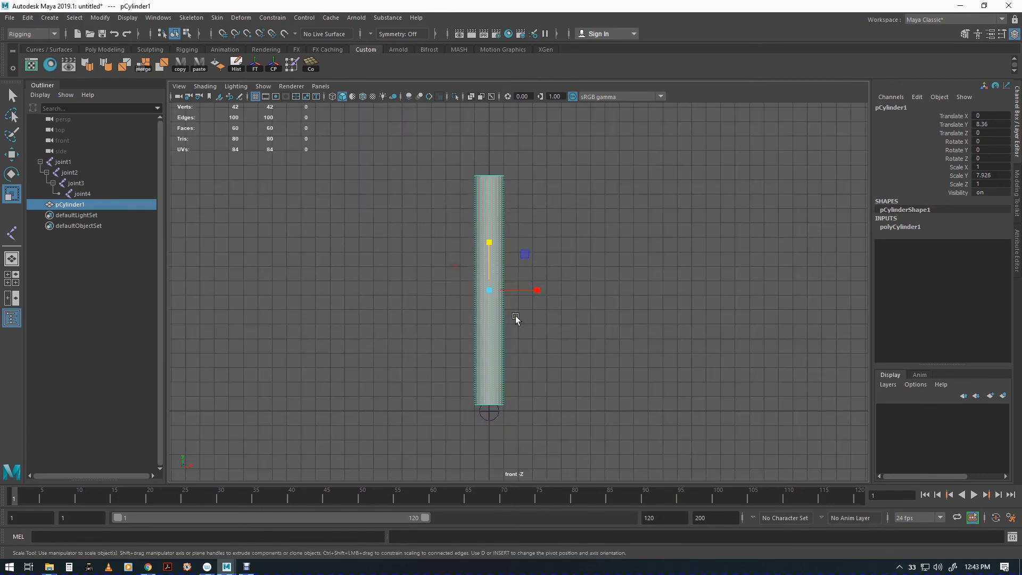
pyautogui.press('w')
pyautogui.moveTo(490, 241); pyautogui.dragTo(489, 248)
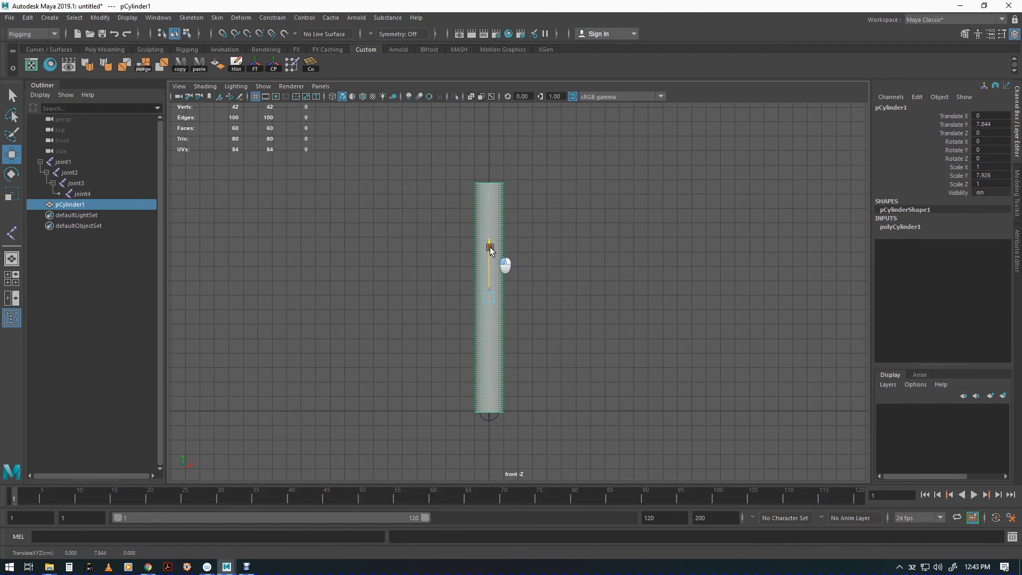
pyautogui.moveTo(489, 248); pyautogui.dragTo(490, 246)
# Turn on X-Ray Joints and refit the cylinder to the chain with Translate Y about 7.59 and Scale Y about 7.66.
pyautogui.click(209, 89)
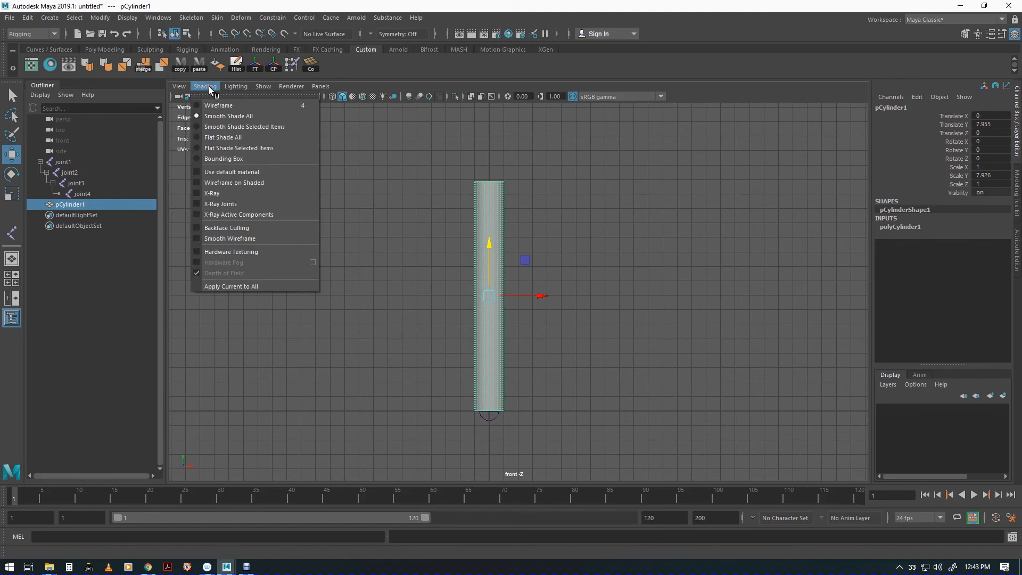
pyautogui.click(222, 204)
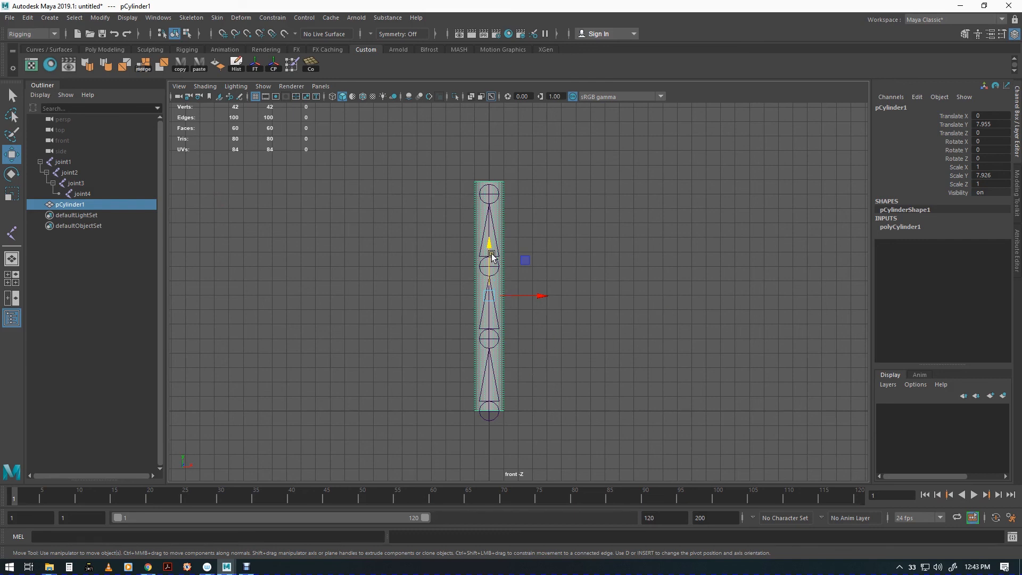
pyautogui.moveTo(490, 247); pyautogui.dragTo(492, 251)
pyautogui.press('r')
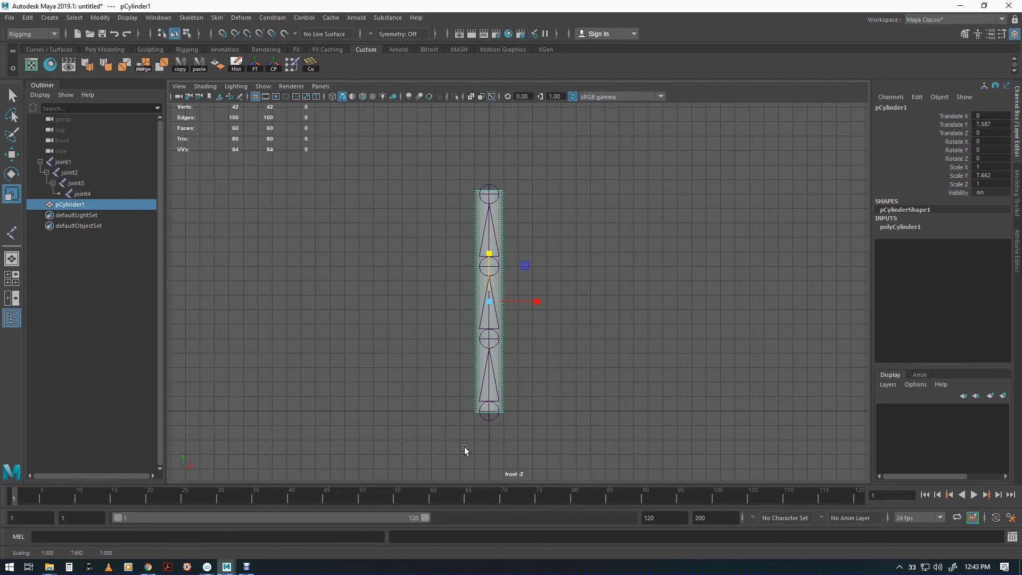
# Return to the perspective view and set the cylinder's Subdivisions Height to 10.
pyautogui.press('w')
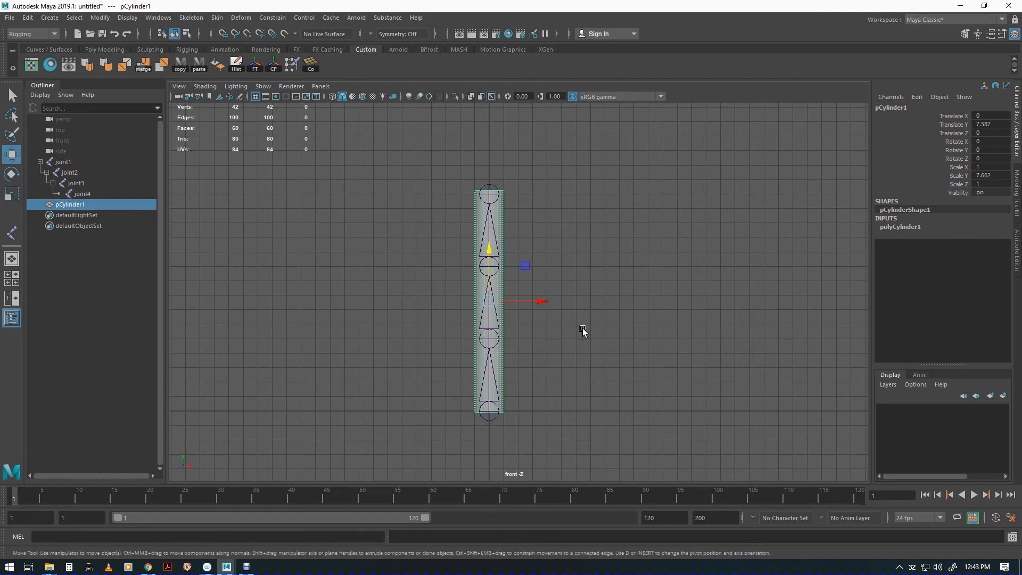
pyautogui.press('space')
pyautogui.moveTo(599, 295); pyautogui.dragTo(591, 270)
pyautogui.keyDown('alt'); pyautogui.moveTo(575, 302); pyautogui.dragTo(706, 330, button='right'); pyautogui.keyUp('alt')
pyautogui.keyDown('alt'); pyautogui.moveTo(682, 303); pyautogui.dragTo(683, 308); pyautogui.keyUp('alt')
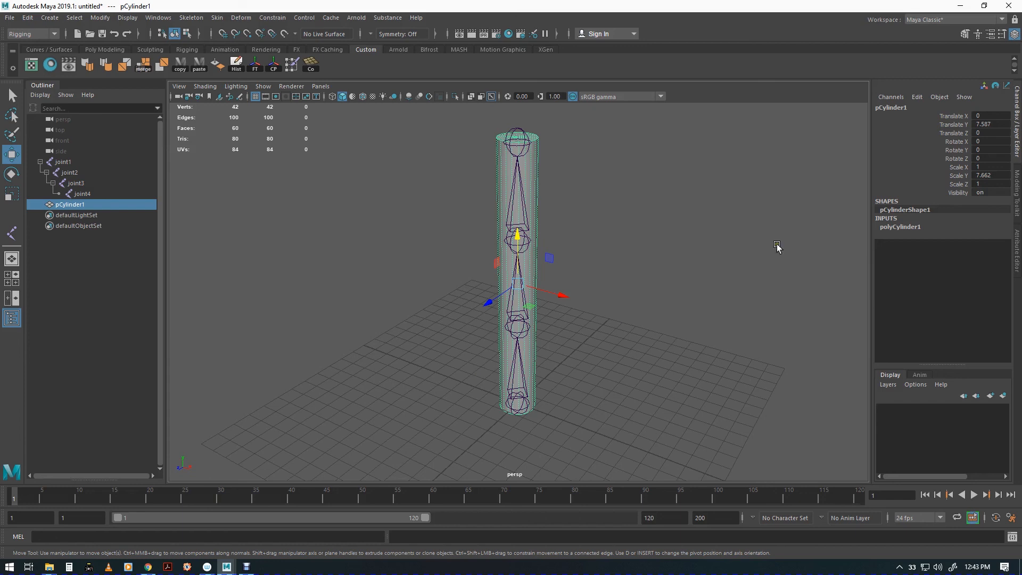
pyautogui.click(899, 227)
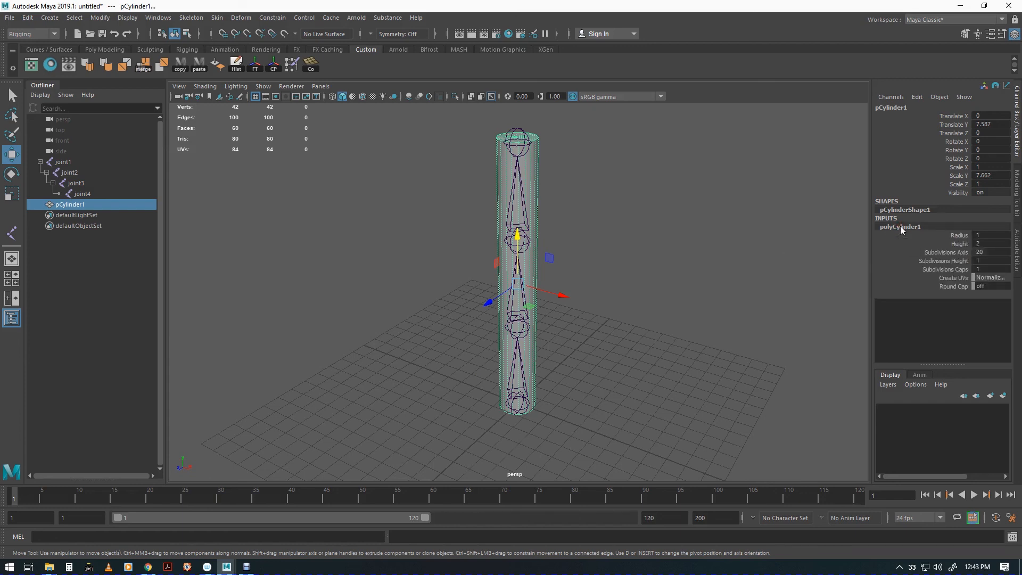
pyautogui.doubleClick(990, 261)
pyautogui.write('10')
pyautogui.press('Tab')
# Widen the cylinder around the joint chain to a Scale X and Scale Z of about 1.92, then show it in the front view.
pyautogui.keyDown('alt'); pyautogui.moveTo(663, 285); pyautogui.dragTo(564, 311); pyautogui.keyUp('alt')
pyautogui.press('r')
pyautogui.keyDown('alt'); pyautogui.moveTo(625, 358); pyautogui.dragTo(648, 340); pyautogui.keyUp('alt')
pyautogui.press('w')
pyautogui.keyDown('alt'); pyautogui.moveTo(648, 304); pyautogui.dragTo(588, 326); pyautogui.keyUp('alt')
pyautogui.press('space')
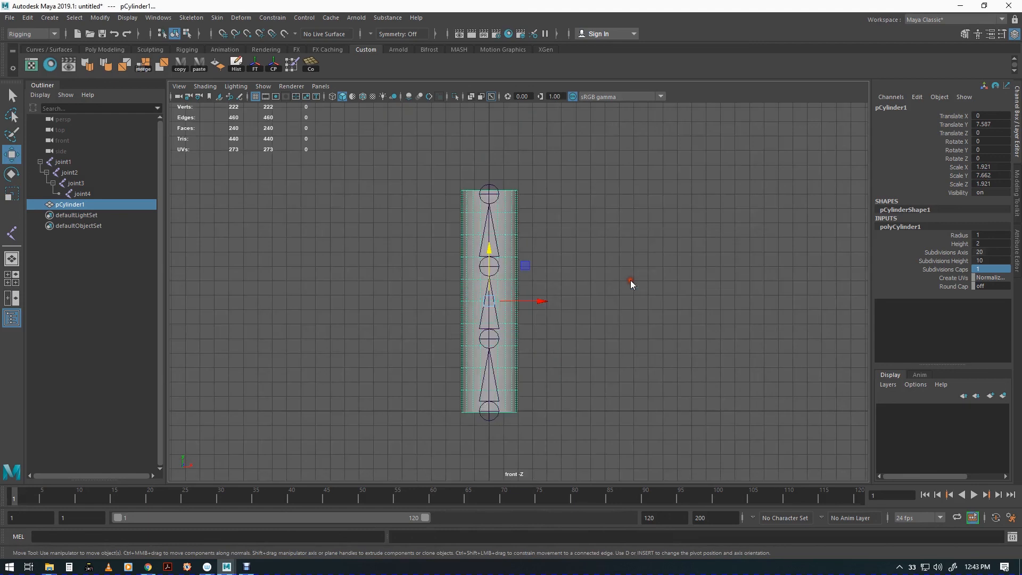
pyautogui.keyDown('alt'); pyautogui.moveTo(589, 326); pyautogui.dragTo(729, 315, button='right'); pyautogui.keyUp('alt')
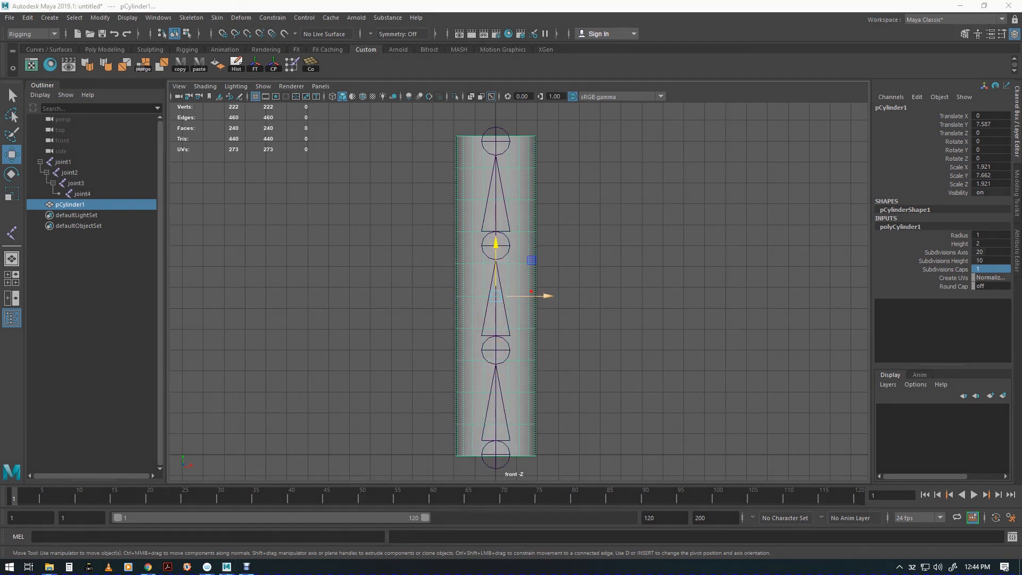
pyautogui.keyDown('alt'); pyautogui.moveTo(593, 318); pyautogui.dragTo(587, 302, button='middle'); pyautogui.keyUp('alt')
pyautogui.press('space')
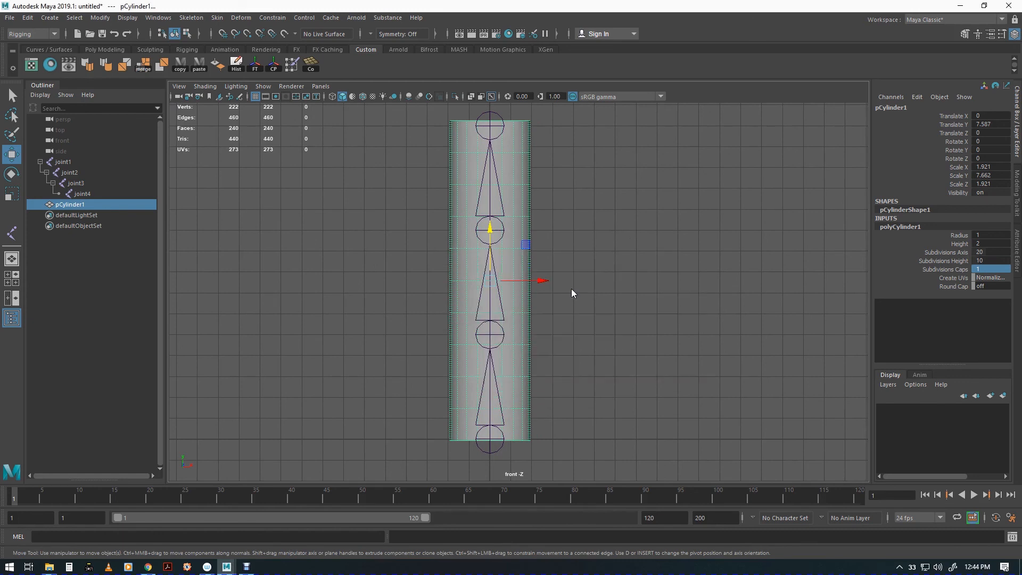
# Bind the cylinder to the joint1 hierarchy with Bind Skin, using the Geodesic Voxel method and 5 max influences.
pyautogui.click(40, 163)
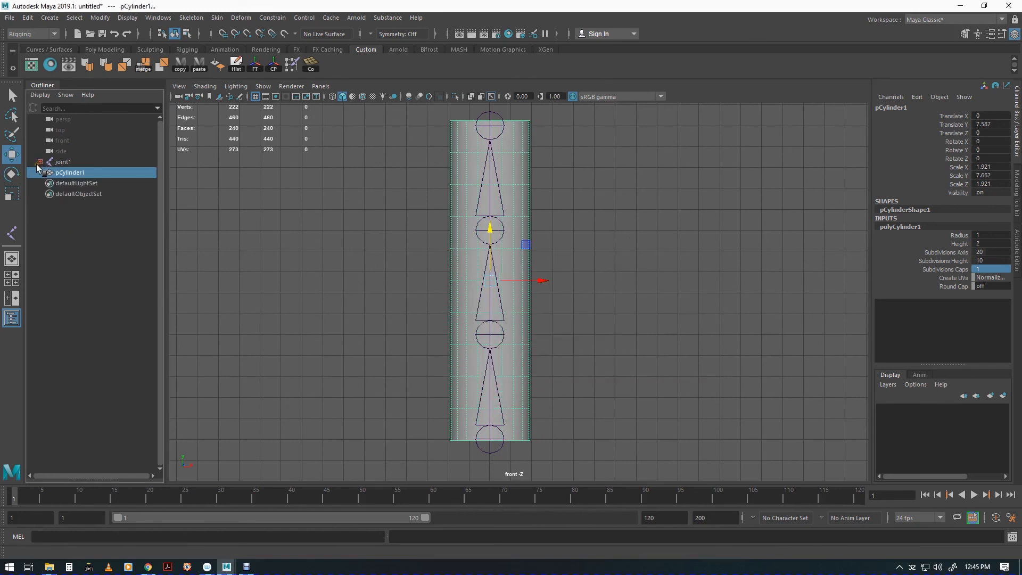
pyautogui.click(62, 162)
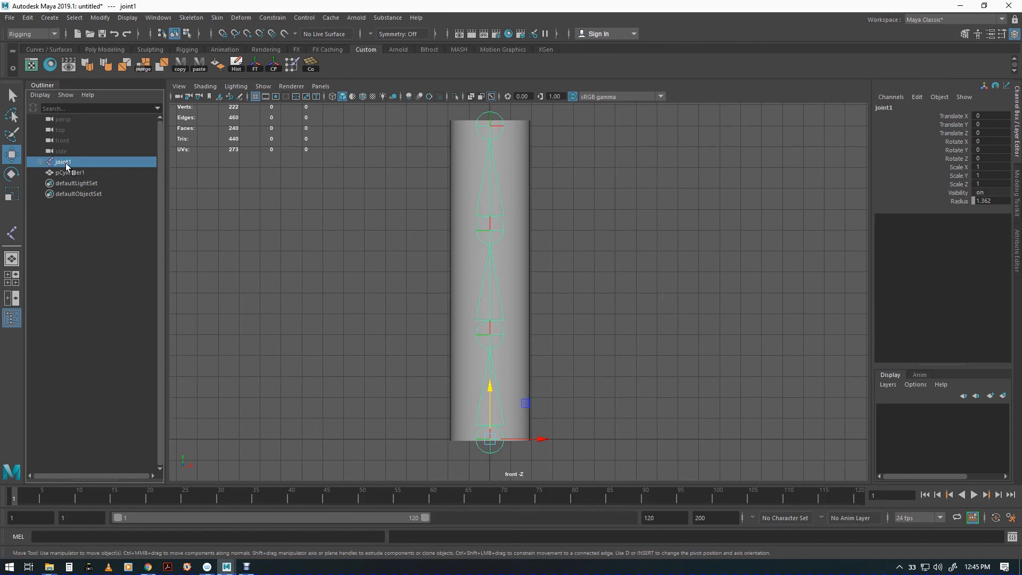
pyautogui.keyDown('ctrl'); pyautogui.click(74, 173); pyautogui.keyUp('ctrl')
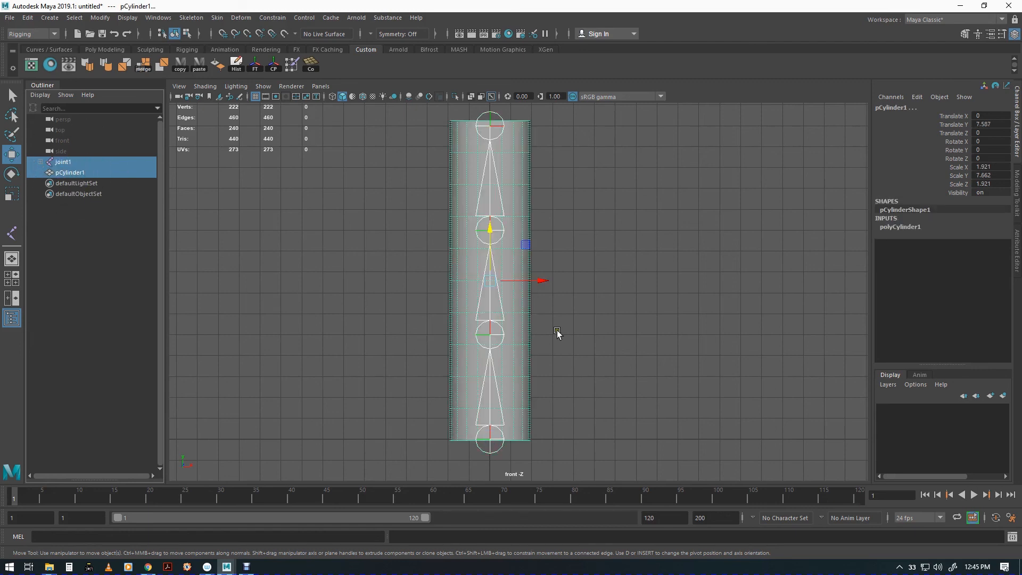
pyautogui.press('ctrl')
pyautogui.press('space')
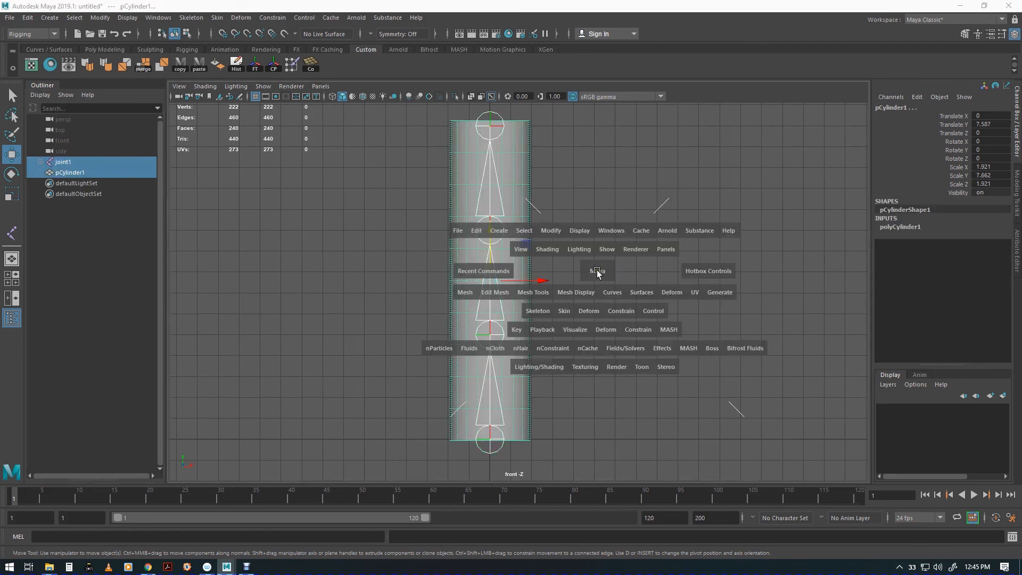
pyautogui.click(564, 312)
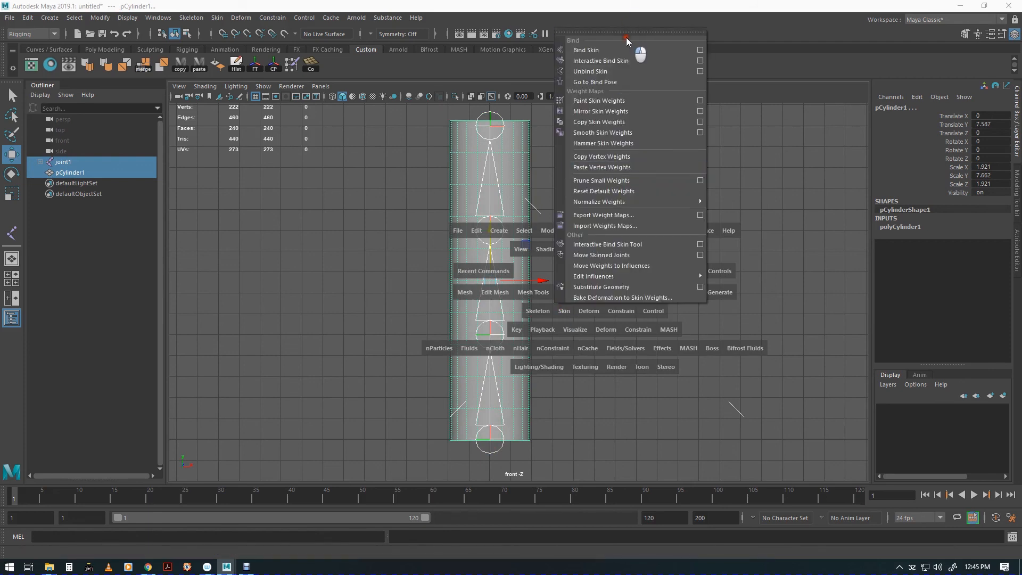
pyautogui.click(700, 50)
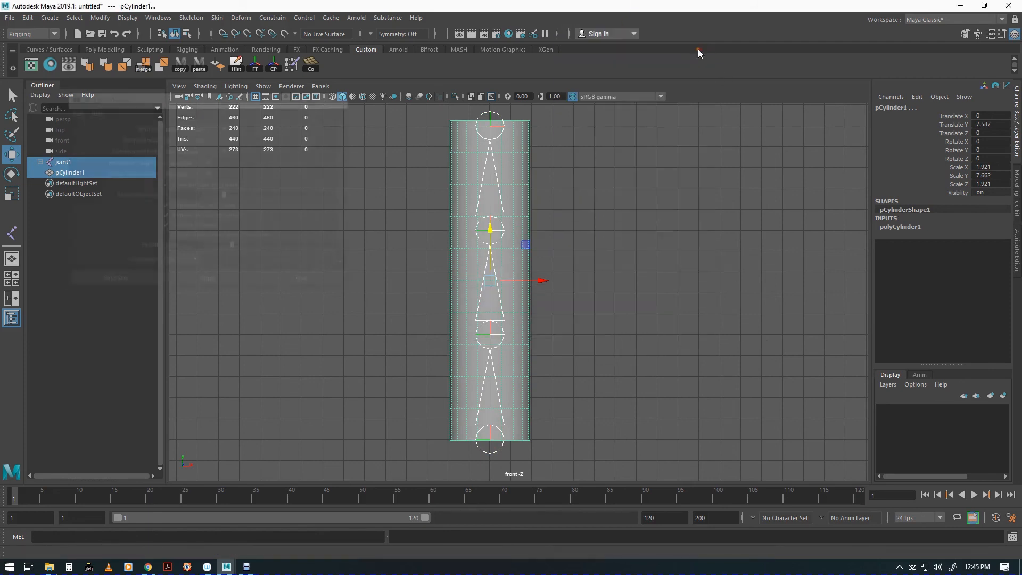
pyautogui.moveTo(182, 97); pyautogui.dragTo(191, 112)
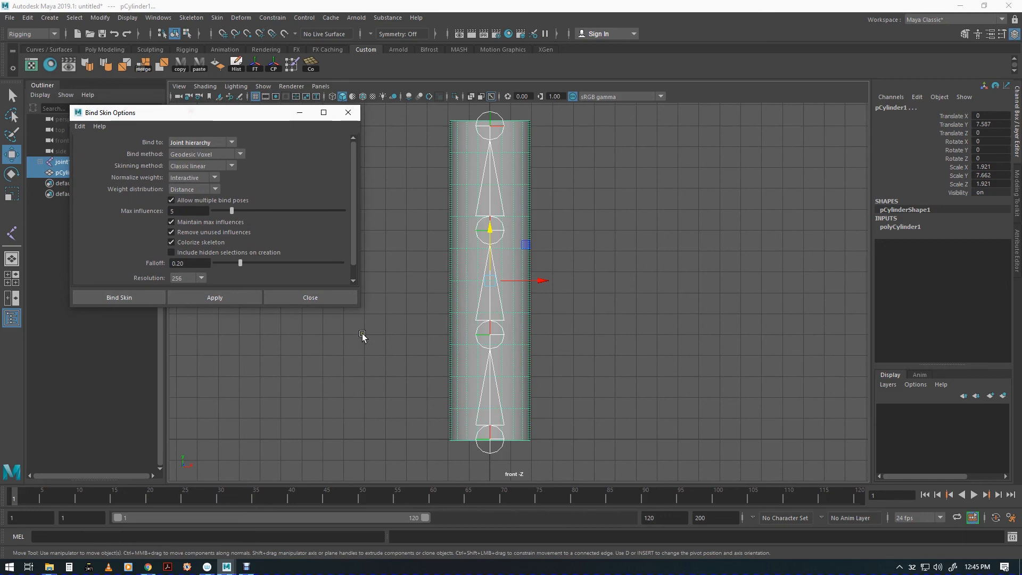
pyautogui.moveTo(362, 314); pyautogui.dragTo(373, 421)
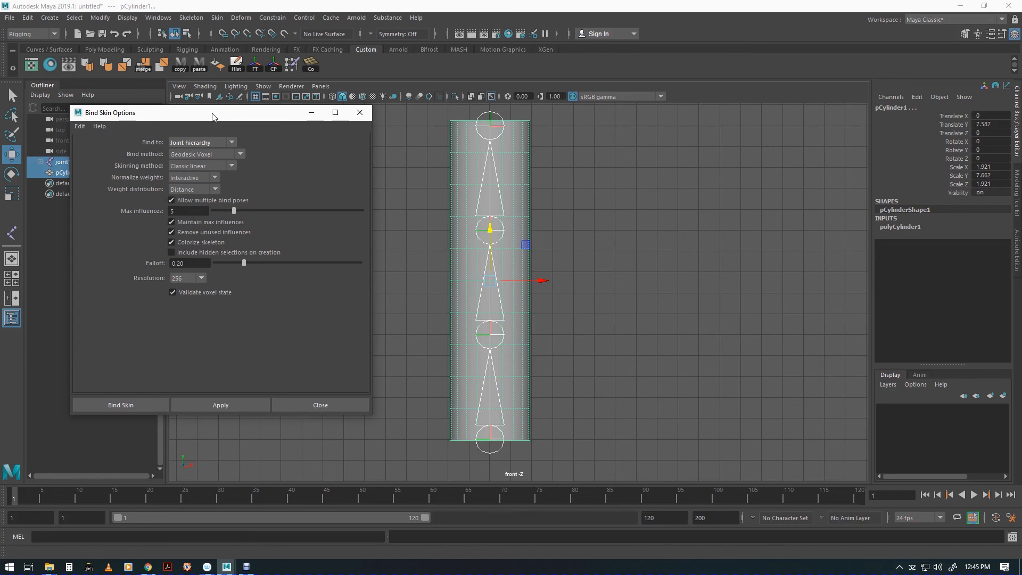
pyautogui.click(145, 403)
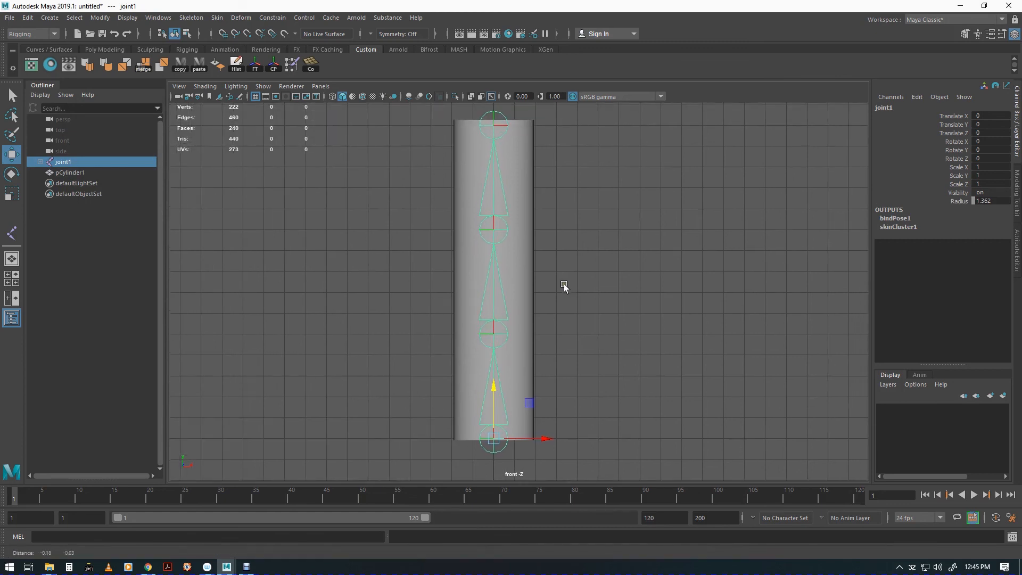
# Return to the perspective view and bend the cylinder by rotating joint3 to about -60.18 in Rotate Z.
pyautogui.press('space')
pyautogui.moveTo(567, 264); pyautogui.dragTo(566, 258)
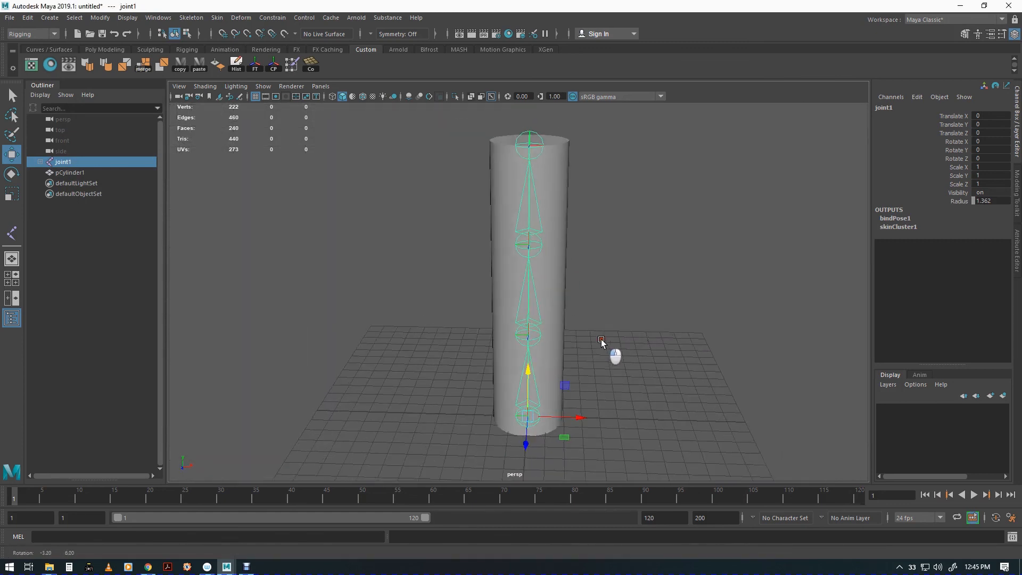
pyautogui.scroll(-3, 595, 347)
pyautogui.keyDown('alt'); pyautogui.moveTo(626, 347); pyautogui.dragTo(604, 361); pyautogui.keyUp('alt')
pyautogui.click(506, 266)
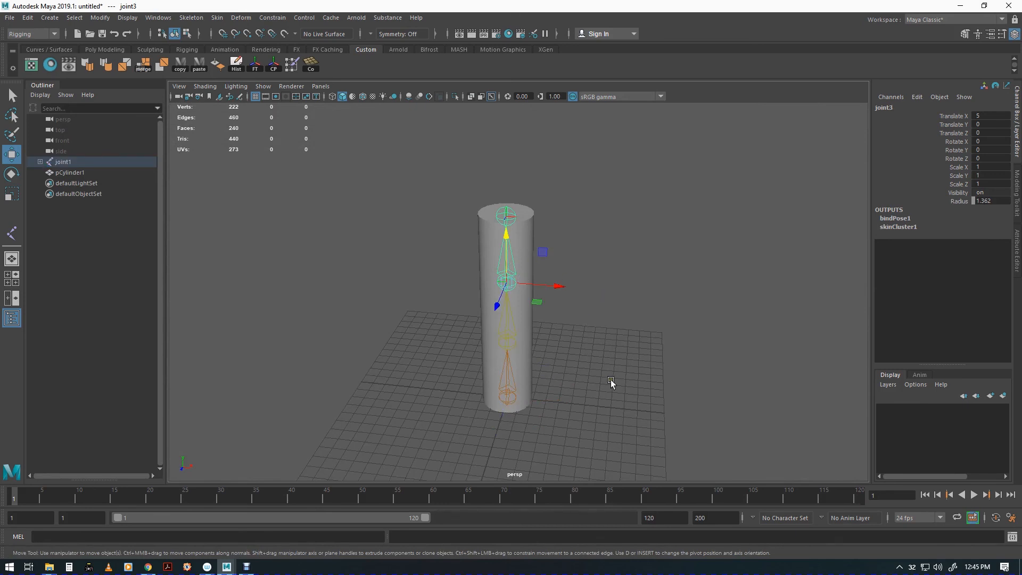
pyautogui.click(602, 358)
pyautogui.moveTo(557, 358)
pyautogui.keyDown('alt'); pyautogui.mouseDown()
pyautogui.moveTo(621, 316)
pyautogui.moveTo(564, 363)
pyautogui.mouseUp(); pyautogui.keyUp('alt')
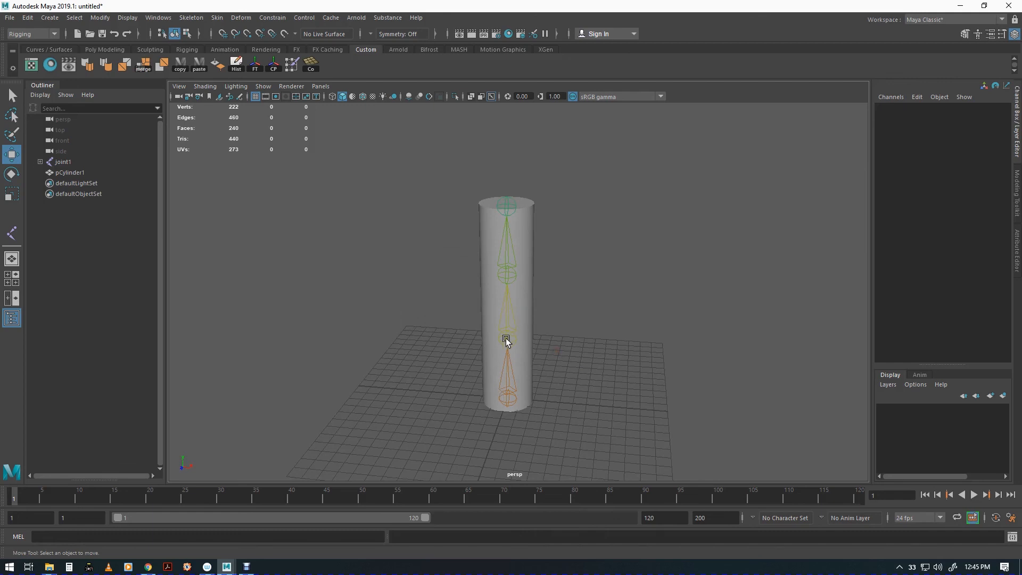
pyautogui.click(511, 268)
pyautogui.press('e')
pyautogui.moveTo(527, 232); pyautogui.dragTo(551, 278)
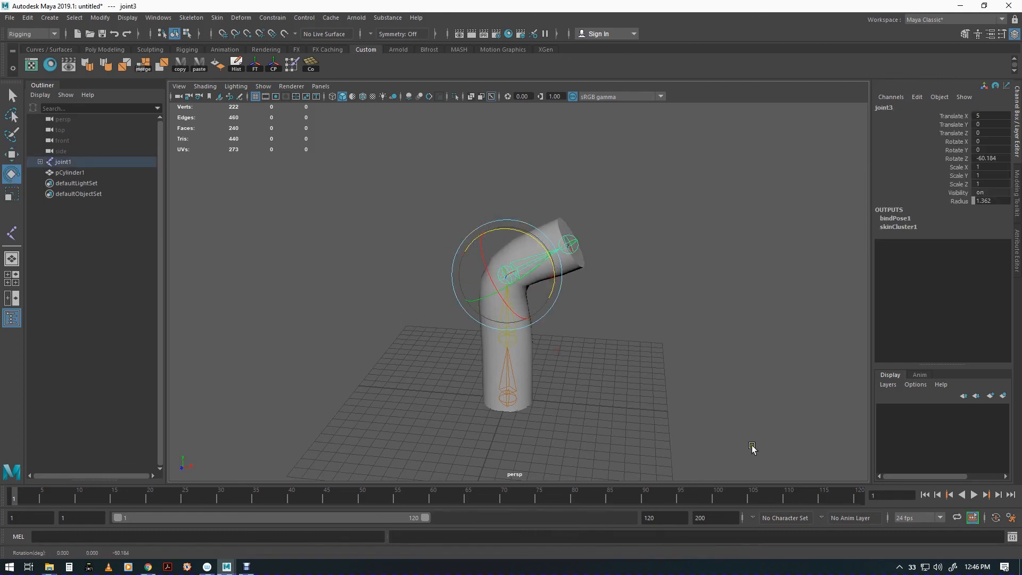
# Bend the cylinder further by rotating joint2 to about -63.42 in Rotate Z.
pyautogui.press('q')
pyautogui.click(509, 330)
pyautogui.press('e')
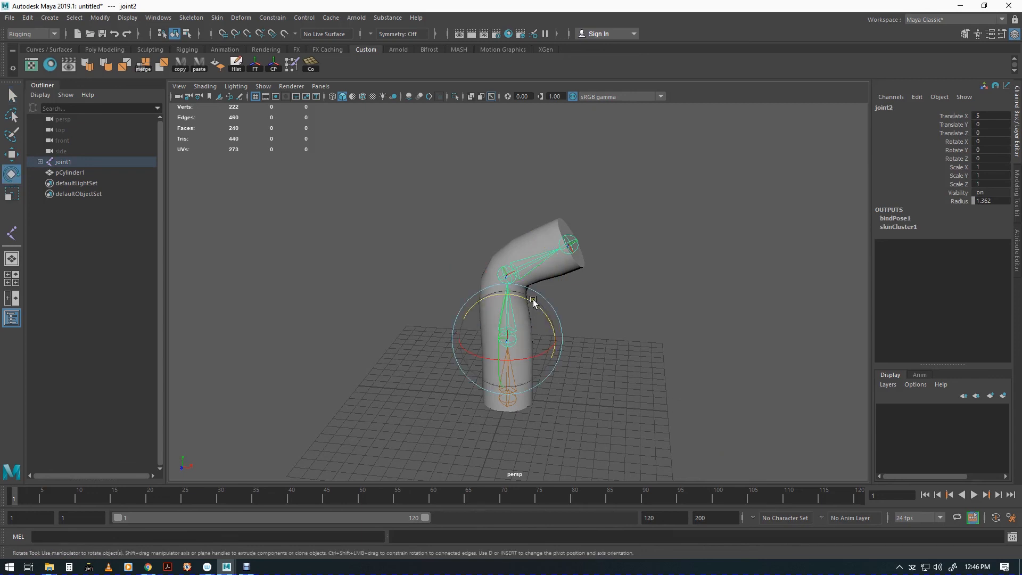
pyautogui.moveTo(529, 299); pyautogui.dragTo(564, 346)
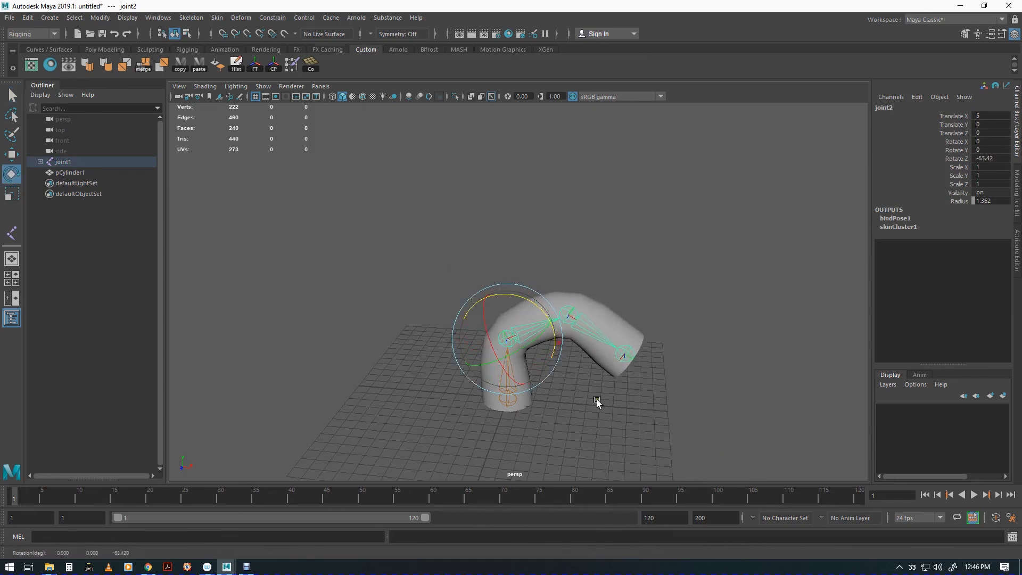
pyautogui.press('q')
pyautogui.keyDown('alt'); pyautogui.moveTo(625, 415); pyautogui.dragTo(564, 414); pyautogui.keyUp('alt')
pyautogui.keyDown('alt'); pyautogui.moveTo(564, 413); pyautogui.dragTo(559, 398, button='middle'); pyautogui.keyUp('alt')
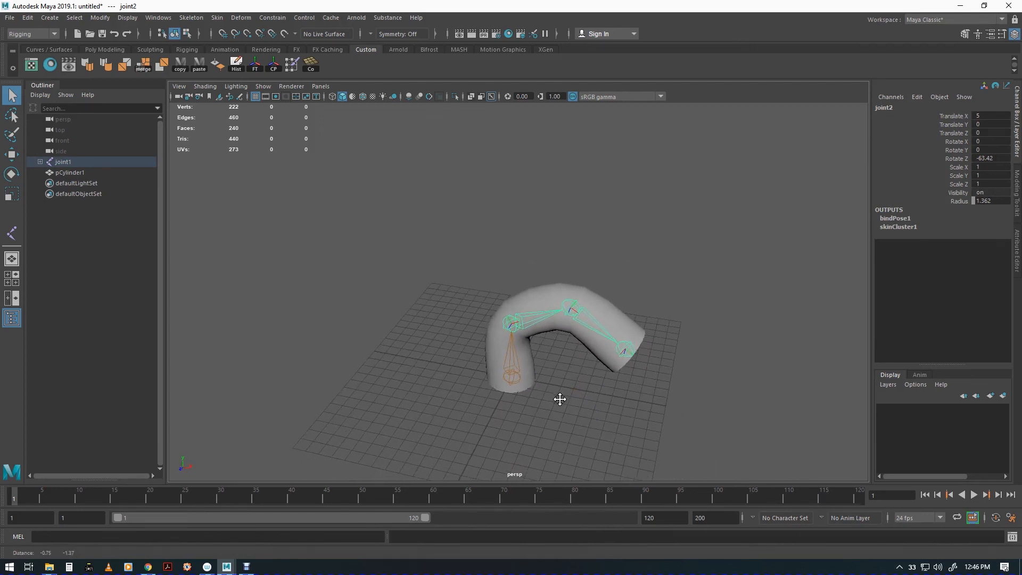
# Rotate joint2 in the opposite direction to about 33.77 in Rotate Z.
pyautogui.click(535, 299)
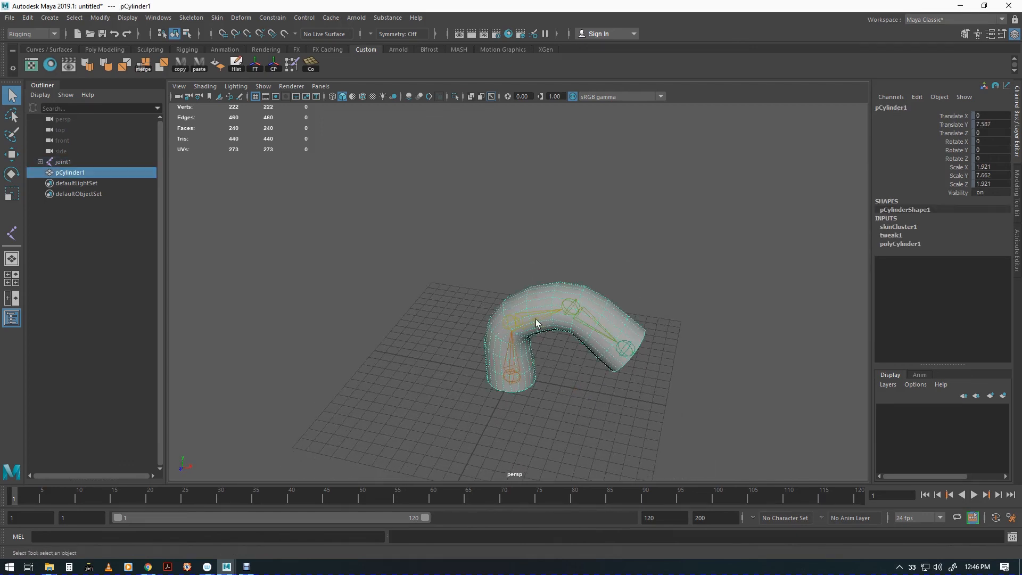
pyautogui.click(536, 318)
pyautogui.press('e')
pyautogui.moveTo(543, 299); pyautogui.dragTo(451, 269)
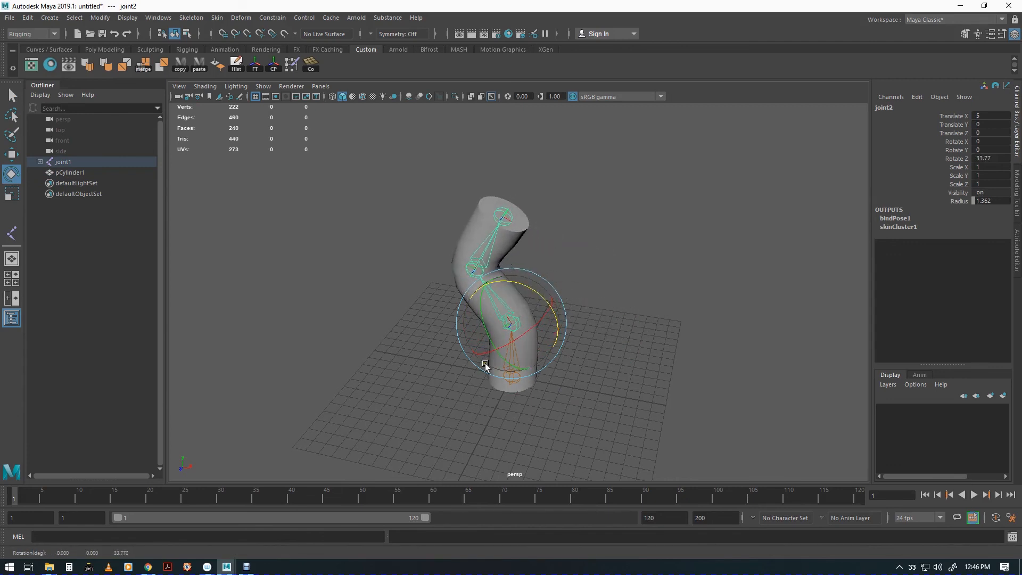
# Test the upper bend by rotating joint3 to about 69.98 and back to about 18.72 in Rotate Z.
pyautogui.click(486, 248)
pyautogui.press('w')
pyautogui.press('e')
pyautogui.moveTo(479, 229)
pyautogui.mouseDown()
pyautogui.moveTo(464, 215)
pyautogui.moveTo(413, 266)
pyautogui.moveTo(399, 305)
pyautogui.mouseUp()
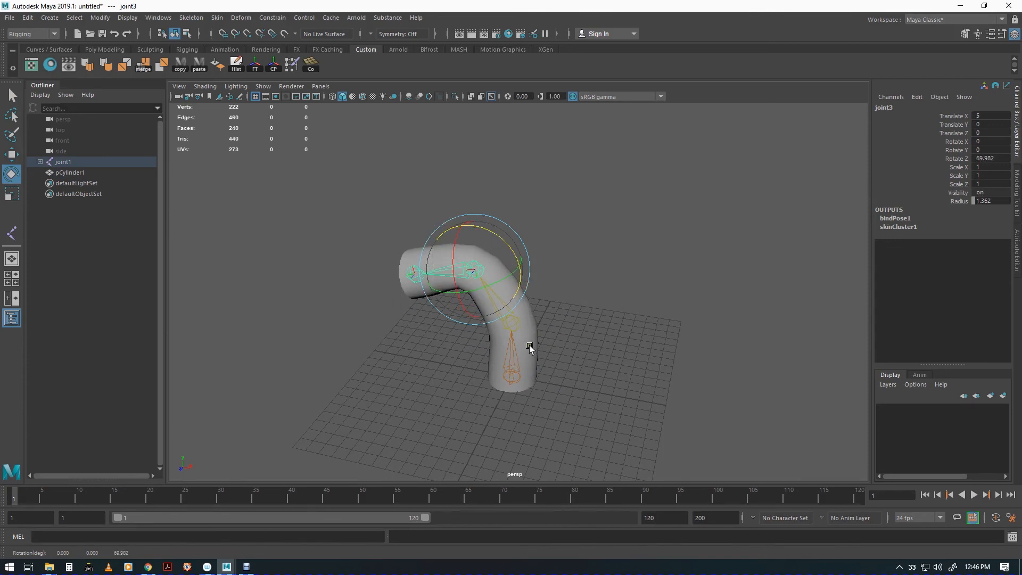
pyautogui.keyDown('alt'); pyautogui.moveTo(463, 269); pyautogui.dragTo(513, 326); pyautogui.keyUp('alt')
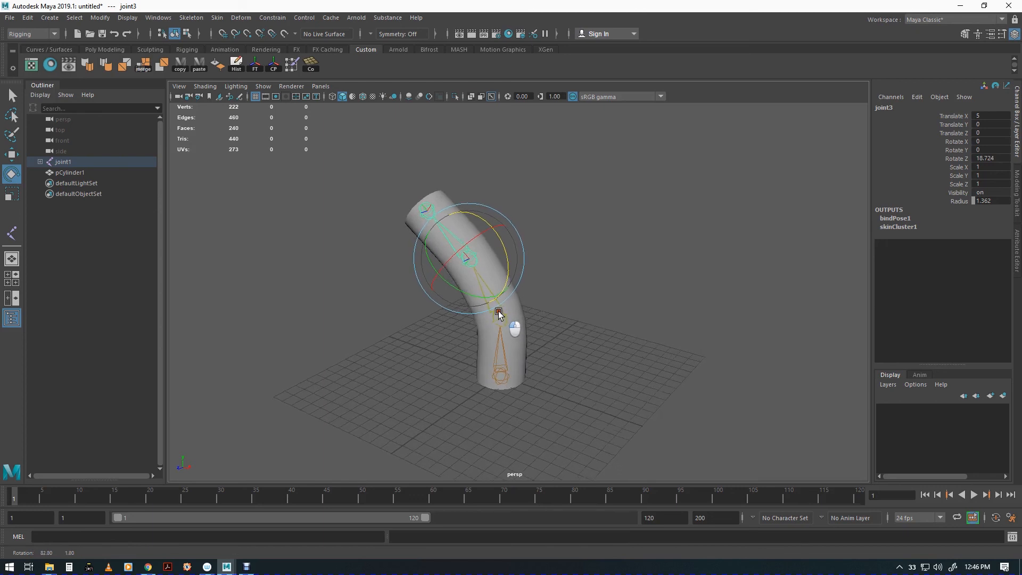
# Swing joint2 back to about -42.1 in Rotate Z.
pyautogui.click(499, 319)
pyautogui.moveTo(526, 288); pyautogui.dragTo(554, 347)
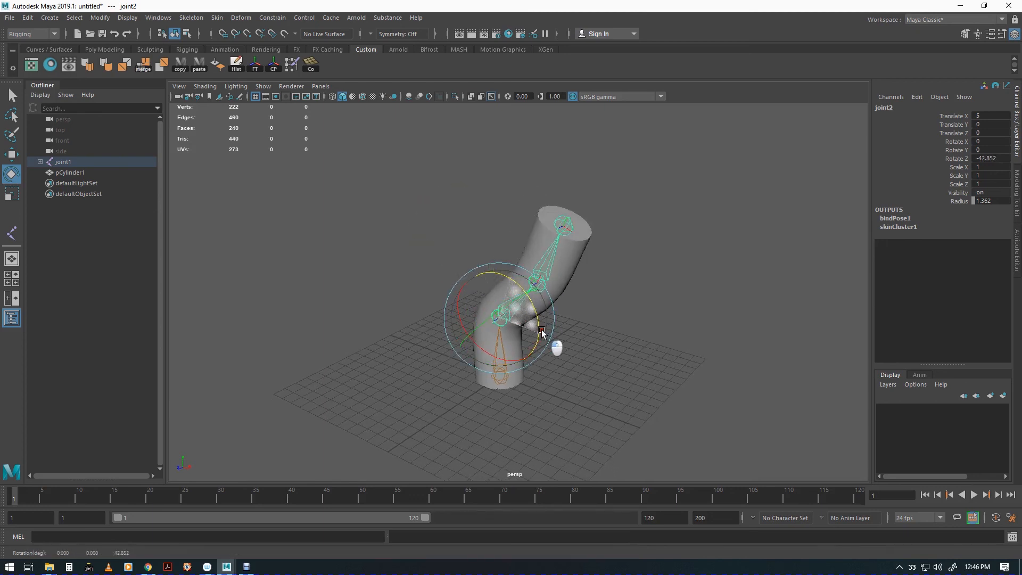
pyautogui.click(521, 382)
pyautogui.press('w')
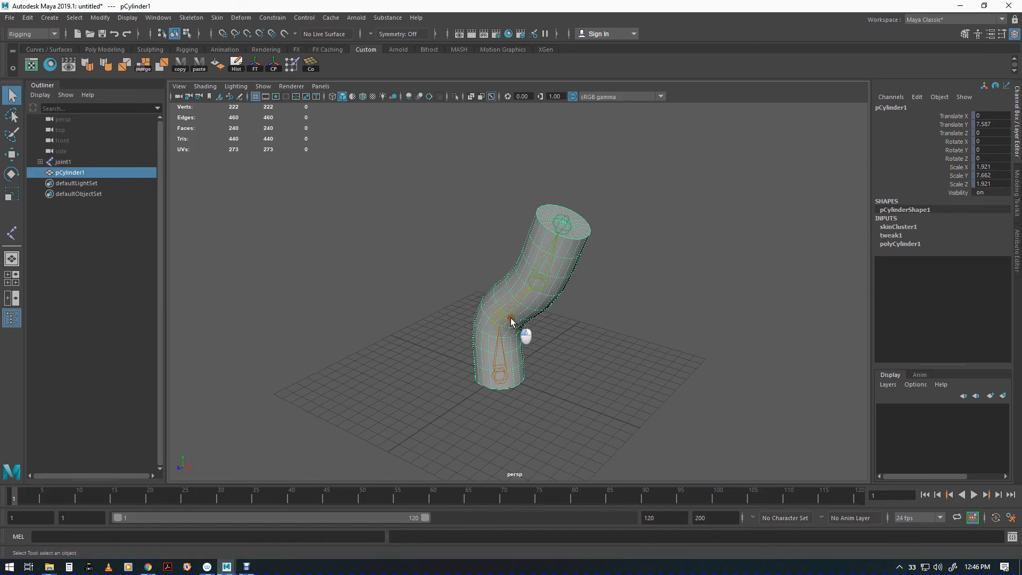
# Turn joint2 sideways to about -36.62 in Rotate Y and view the bent cylinder from another side.
pyautogui.click(499, 319)
pyautogui.press('e')
pyautogui.moveTo(534, 314); pyautogui.dragTo(482, 324)
pyautogui.keyDown('alt'); pyautogui.moveTo(585, 405); pyautogui.dragTo(445, 395); pyautogui.keyUp('alt')
pyautogui.keyDown('alt'); pyautogui.moveTo(513, 396); pyautogui.dragTo(569, 407); pyautogui.keyUp('alt')
pyautogui.press('q')
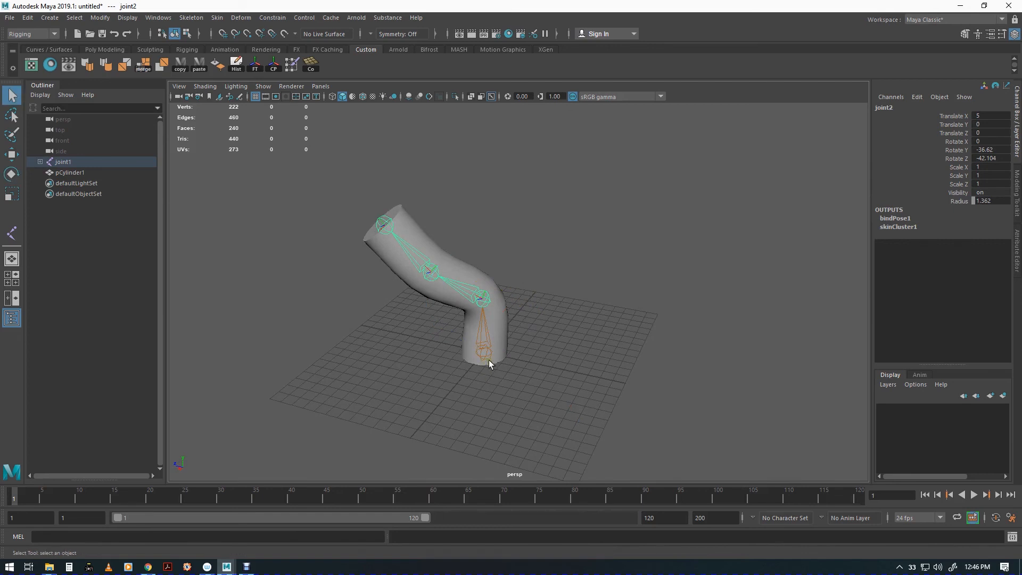
pyautogui.keyDown('alt'); pyautogui.moveTo(488, 355); pyautogui.dragTo(518, 359); pyautogui.keyUp('alt')
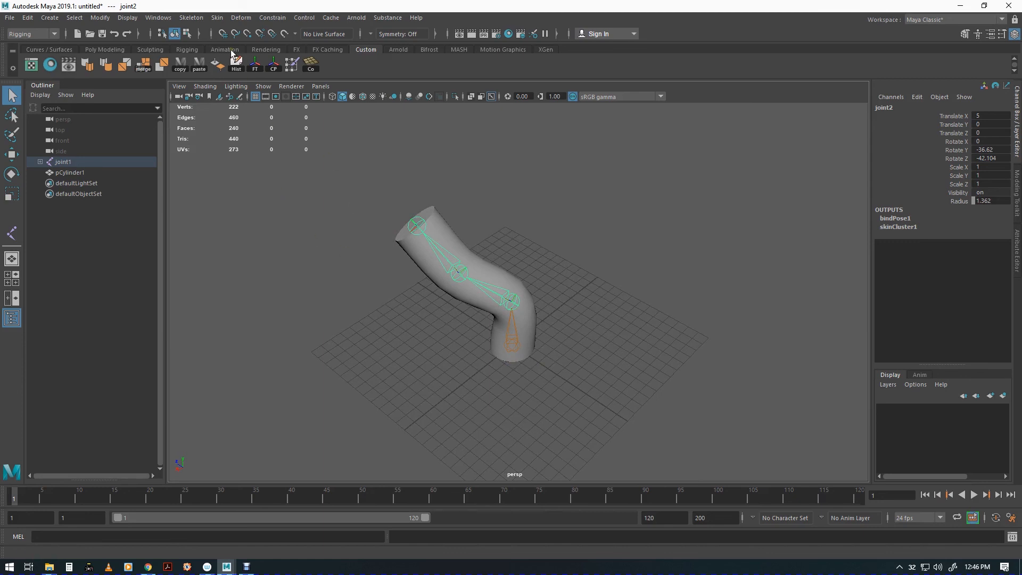
# Open the Paint Skin Weights Tool settings to review its influence, paint and gradient options, then close them and return to the Move tool.
pyautogui.press('space')
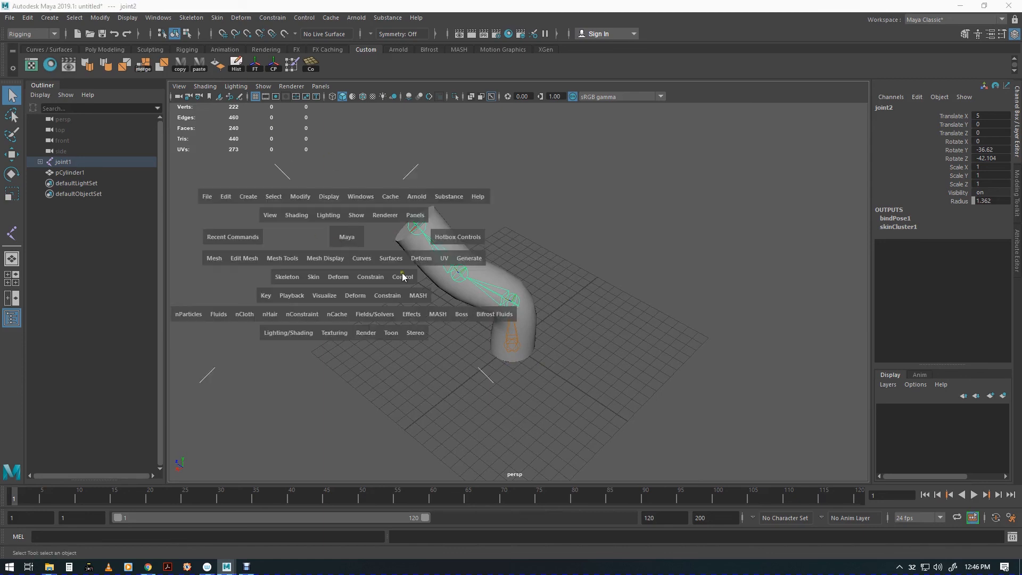
pyautogui.click(314, 279)
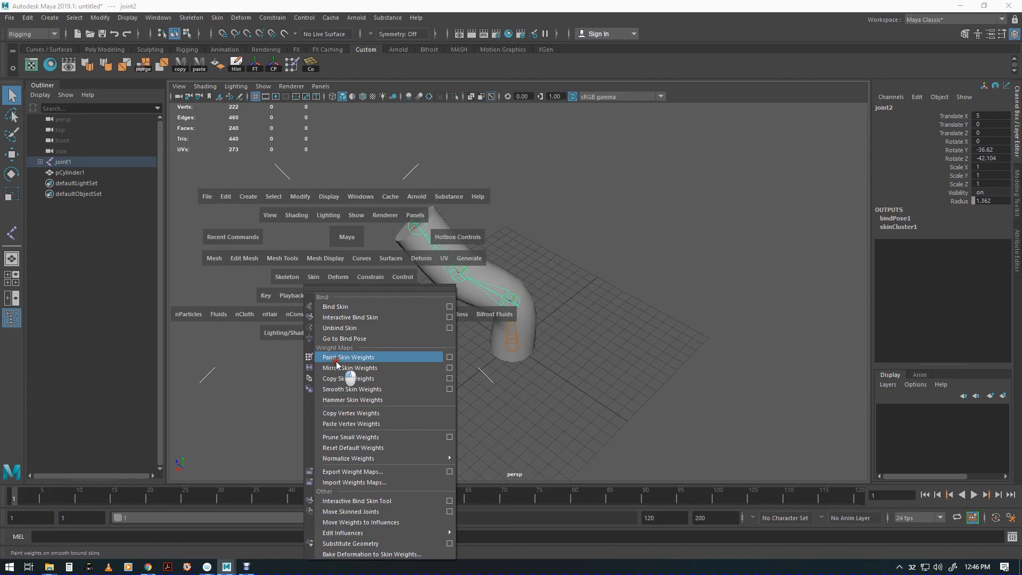
pyautogui.click(449, 356)
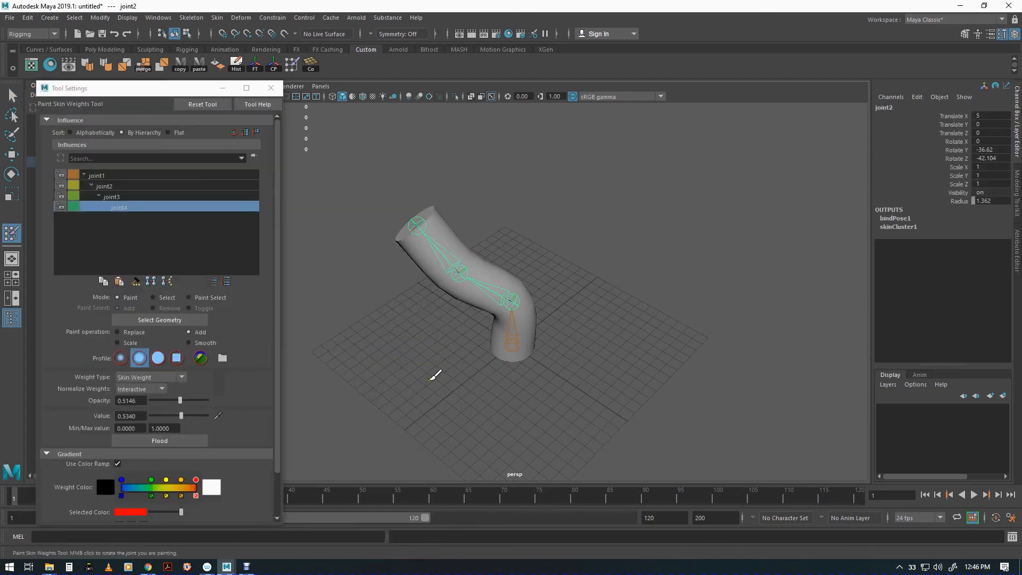
pyautogui.moveTo(147, 90); pyautogui.dragTo(152, 83)
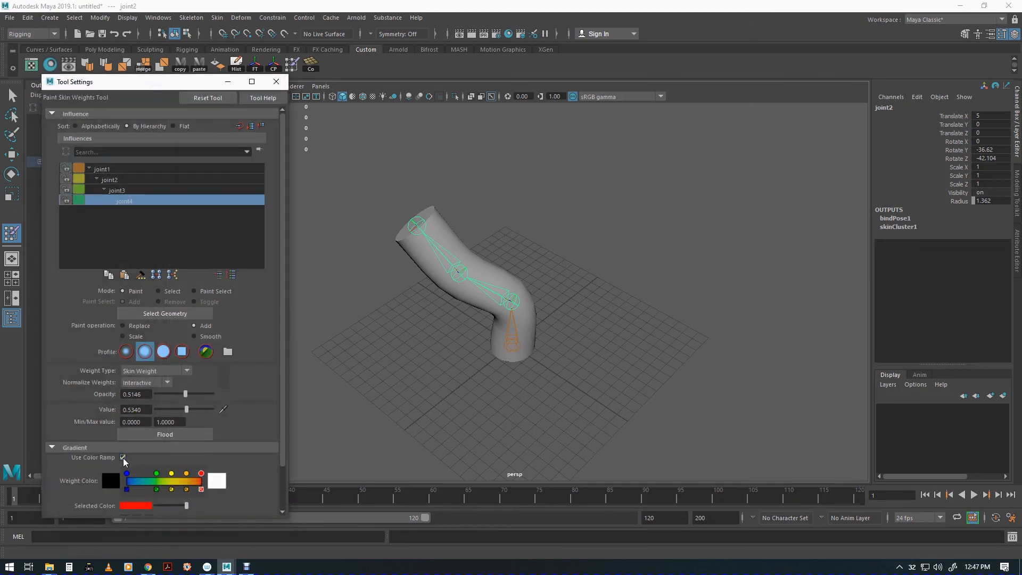
pyautogui.click(276, 82)
pyautogui.press('w')
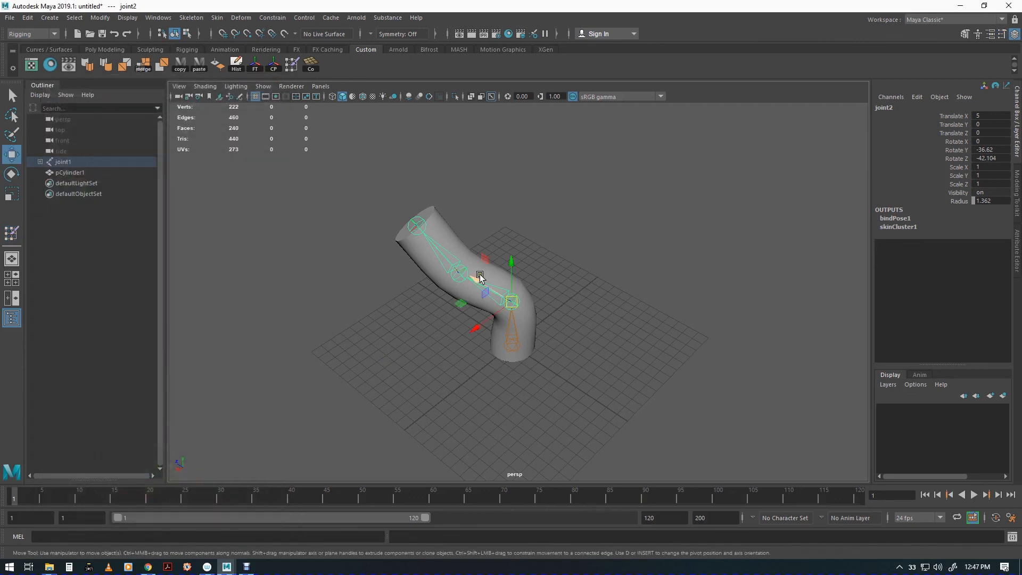
# Select the bent cylinder and open the Paint Skin Weights tool with its settings.
pyautogui.click(452, 241)
pyautogui.press('space')
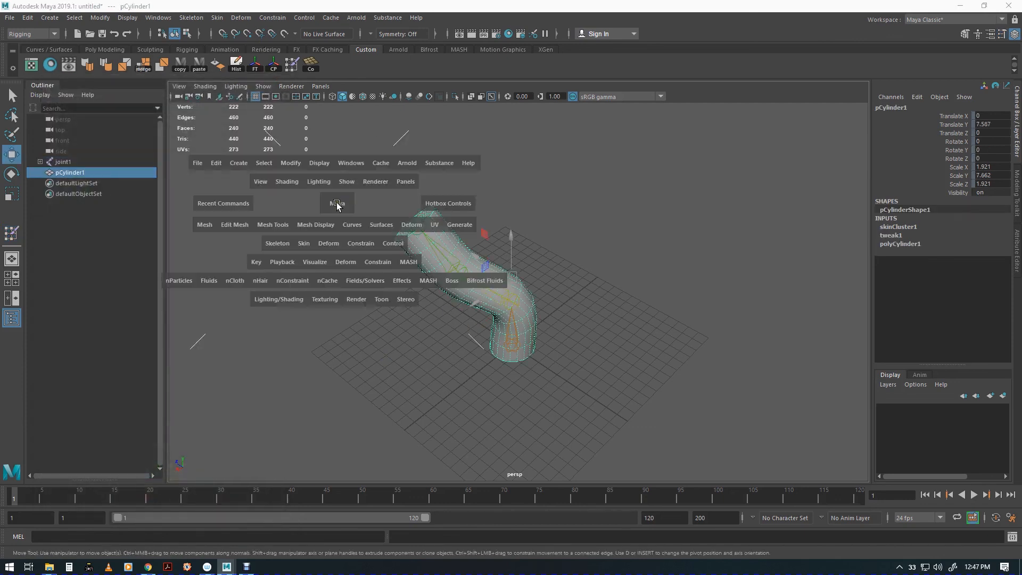
pyautogui.click(300, 243)
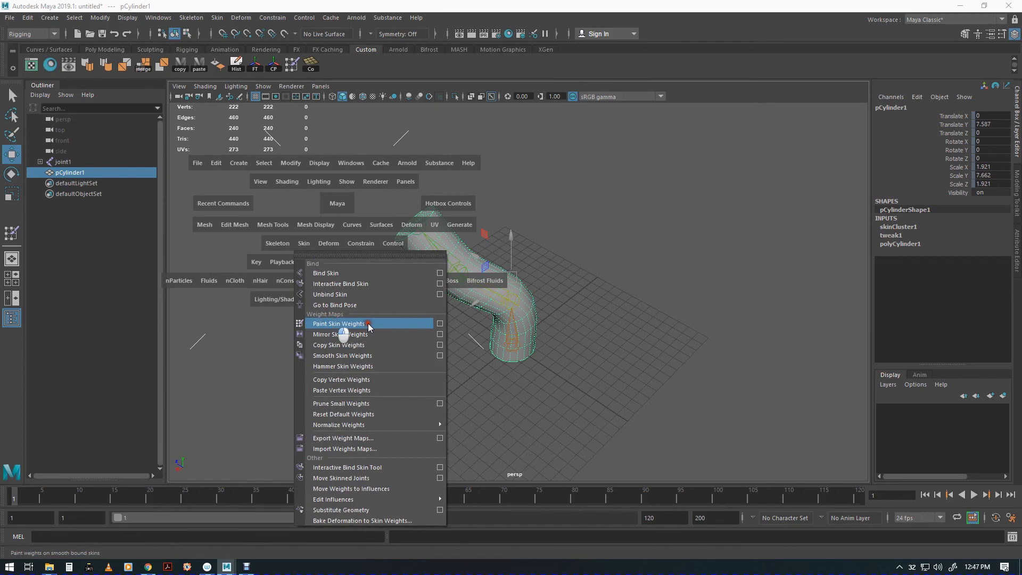
pyautogui.click(440, 324)
pyautogui.moveTo(562, 358)
pyautogui.keyDown('alt'); pyautogui.mouseDown()
pyautogui.moveTo(569, 307)
pyautogui.moveTo(568, 370)
pyautogui.moveTo(481, 365)
pyautogui.moveTo(668, 343)
pyautogui.mouseUp(); pyautogui.keyUp('alt')
pyautogui.moveTo(608, 353)
pyautogui.keyDown('alt'); pyautogui.mouseDown()
pyautogui.moveTo(671, 356)
pyautogui.moveTo(646, 372)
pyautogui.moveTo(618, 356)
pyautogui.mouseUp(); pyautogui.keyUp('alt')
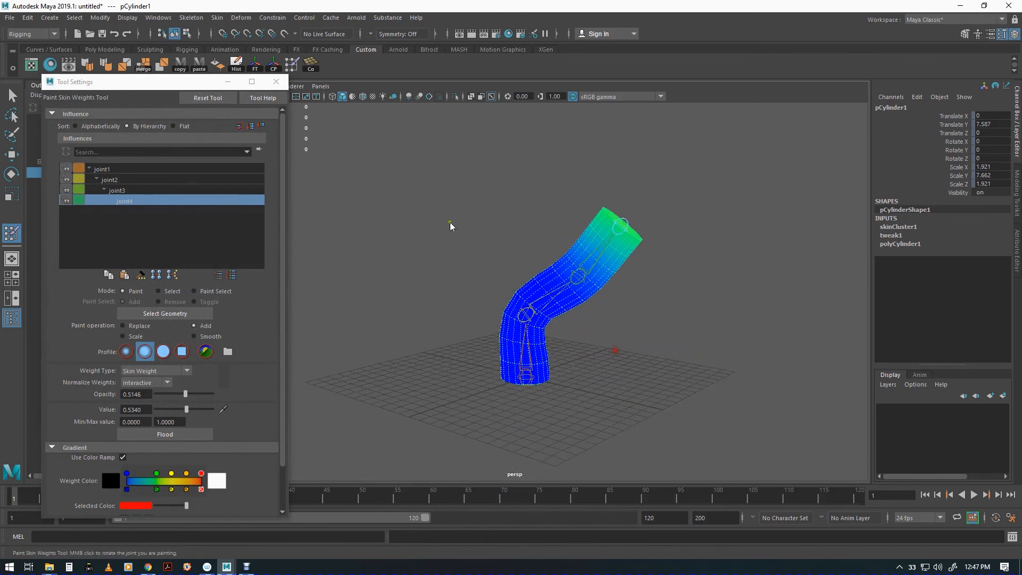
# Compare the weight maps of joint3, joint2 and joint1, and examine joint1's influence around the cylinder's base.
pyautogui.click(122, 190)
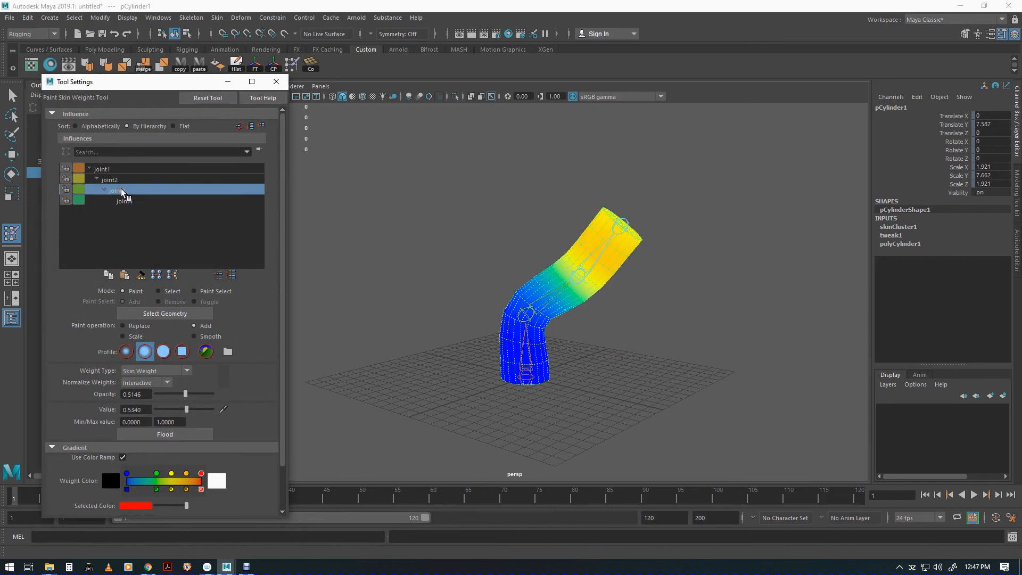
pyautogui.click(112, 180)
pyautogui.click(108, 170)
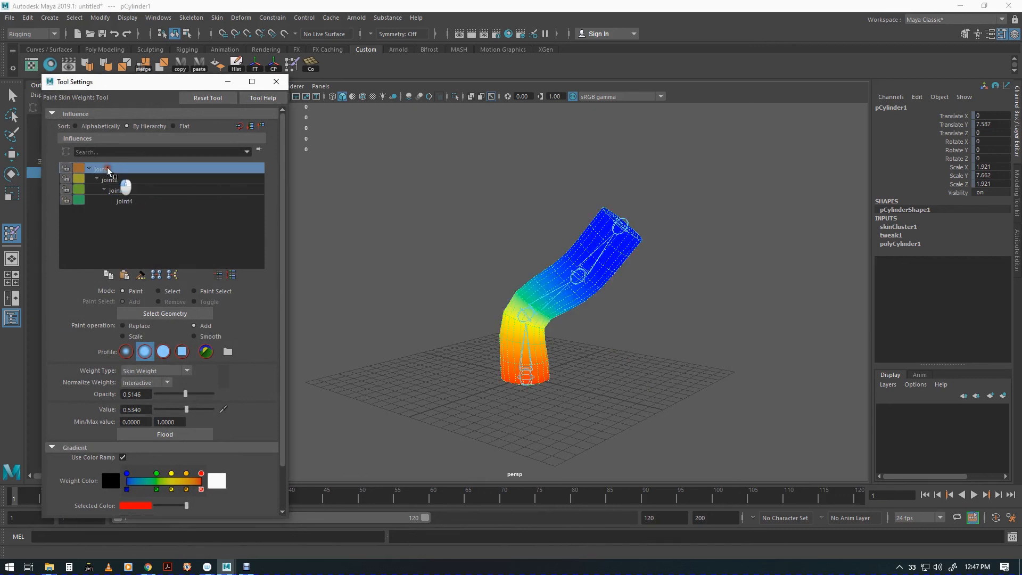
pyautogui.keyDown('alt'); pyautogui.moveTo(552, 413); pyautogui.dragTo(559, 354); pyautogui.keyUp('alt')
pyautogui.keyDown('alt'); pyautogui.moveTo(559, 353); pyautogui.dragTo(740, 379, button='right'); pyautogui.keyUp('alt')
pyautogui.keyDown('alt'); pyautogui.moveTo(679, 399); pyautogui.dragTo(671, 351); pyautogui.keyUp('alt')
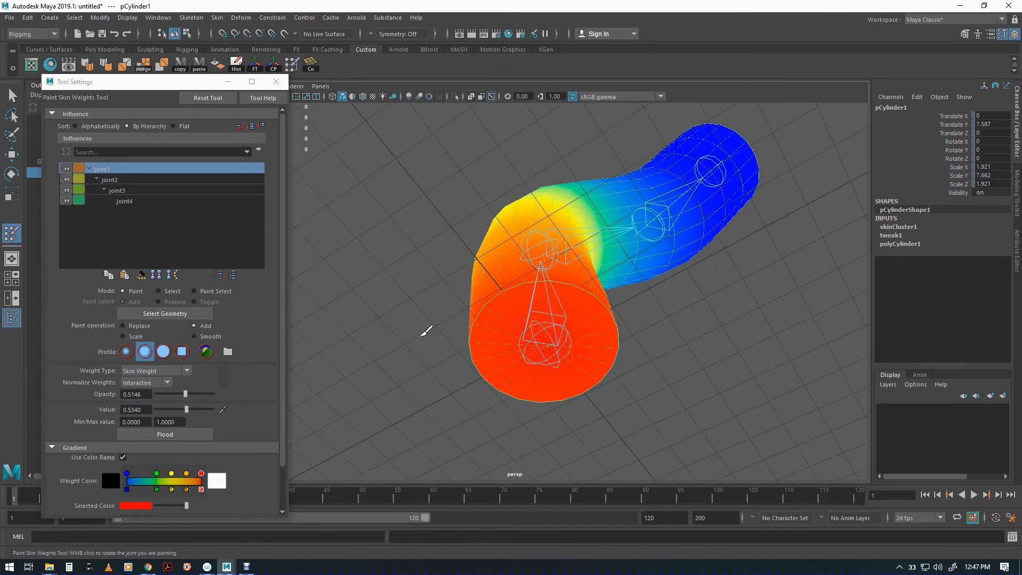
pyautogui.keyDown('alt'); pyautogui.moveTo(489, 367); pyautogui.dragTo(520, 399); pyautogui.keyUp('alt')
pyautogui.keyDown('alt'); pyautogui.moveTo(520, 400); pyautogui.dragTo(477, 426, button='right'); pyautogui.keyUp('alt')
pyautogui.keyDown('alt'); pyautogui.moveTo(477, 427); pyautogui.dragTo(468, 410, button='middle'); pyautogui.keyUp('alt')
pyautogui.keyDown('alt'); pyautogui.moveTo(604, 397); pyautogui.dragTo(500, 381, button='right'); pyautogui.keyUp('alt')
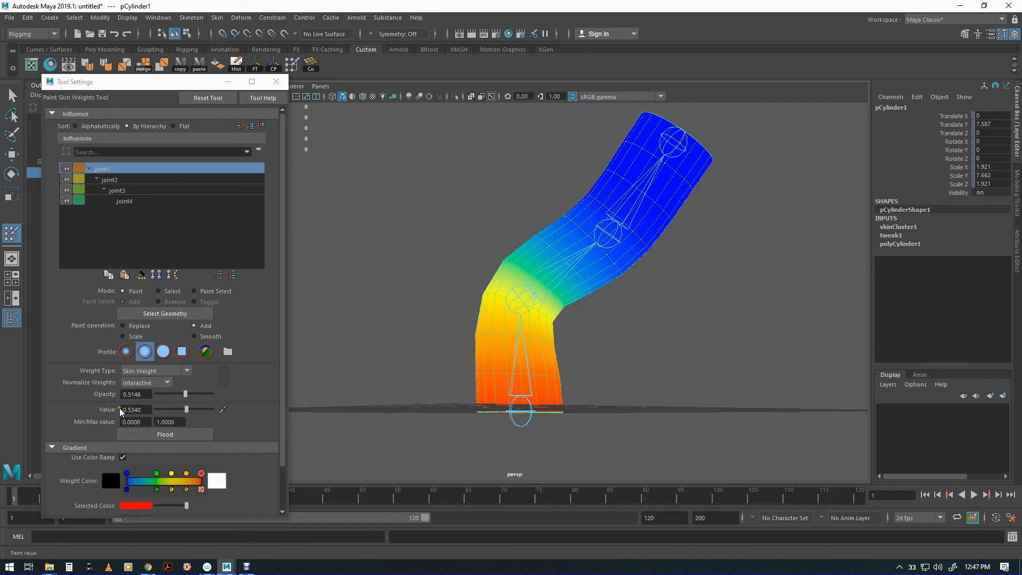
pyautogui.keyDown('alt'); pyautogui.moveTo(515, 390); pyautogui.dragTo(557, 384); pyautogui.keyUp('alt')
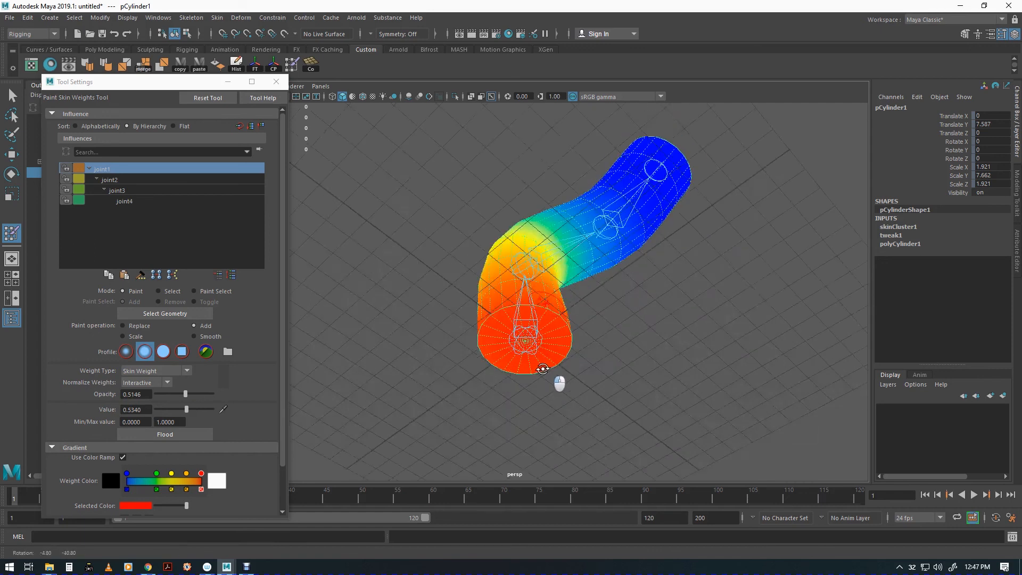
pyautogui.keyDown('alt'); pyautogui.moveTo(465, 371); pyautogui.dragTo(536, 389, button='right'); pyautogui.keyUp('alt')
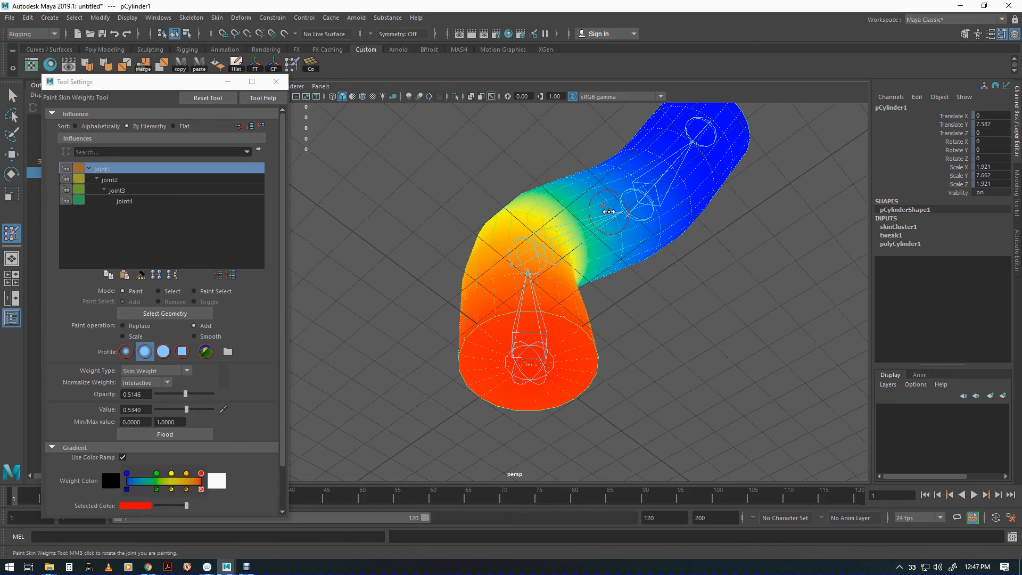
# Set the brush opacity to 0.6796 and value to 0.6505, and paint additional joint1 weight over the cylinder's base.
pyautogui.moveTo(609, 211)
pyautogui.mouseDown()
pyautogui.moveTo(600, 210)
pyautogui.moveTo(644, 213)
pyautogui.moveTo(605, 212)
pyautogui.mouseUp()
pyautogui.moveTo(584, 358)
pyautogui.keyDown('alt'); pyautogui.mouseDown()
pyautogui.moveTo(580, 386)
pyautogui.moveTo(599, 358)
pyautogui.mouseUp(); pyautogui.keyUp('alt')
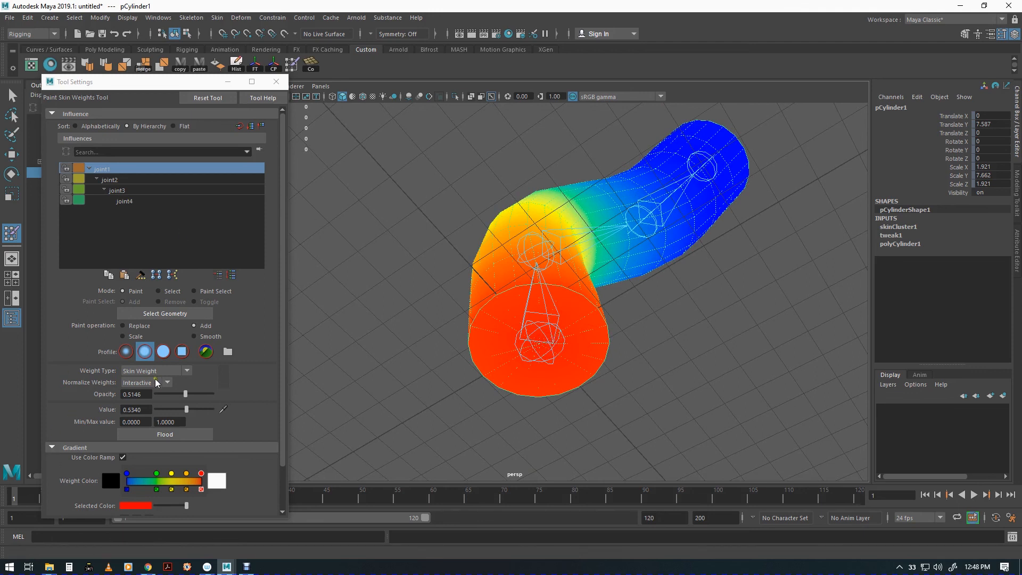
pyautogui.moveTo(186, 395); pyautogui.dragTo(195, 395)
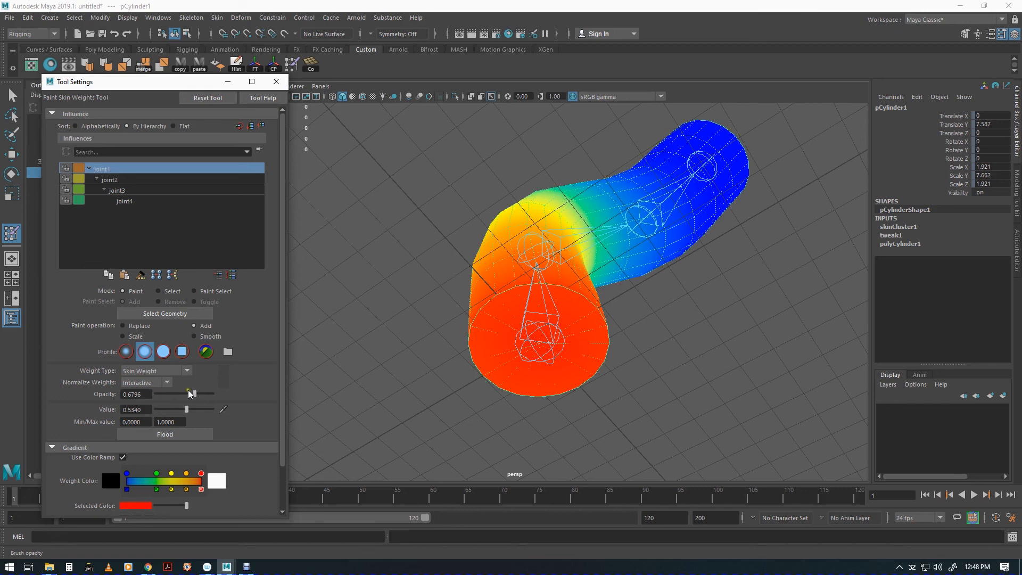
pyautogui.moveTo(536, 352)
pyautogui.mouseDown()
pyautogui.moveTo(548, 339)
pyautogui.moveTo(560, 397)
pyautogui.moveTo(550, 360)
pyautogui.mouseUp()
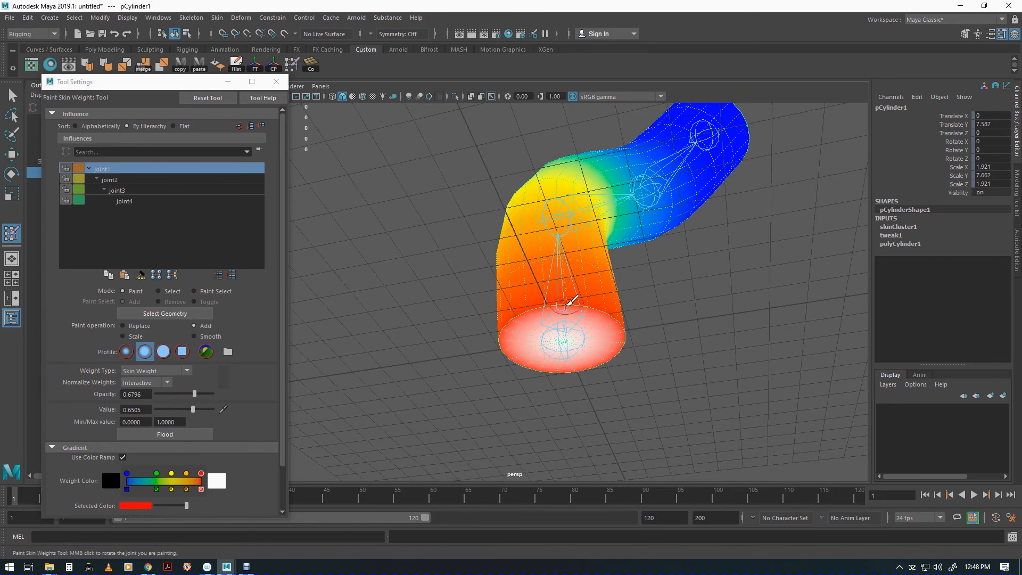
pyautogui.moveTo(573, 301)
pyautogui.mouseDown()
pyautogui.moveTo(559, 296)
pyautogui.moveTo(529, 326)
pyautogui.moveTo(516, 309)
pyautogui.moveTo(508, 336)
pyautogui.mouseUp()
pyautogui.keyDown('alt'); pyautogui.moveTo(598, 358); pyautogui.dragTo(520, 361); pyautogui.keyUp('alt')
pyautogui.moveTo(433, 338)
pyautogui.mouseDown()
pyautogui.moveTo(511, 328)
pyautogui.moveTo(488, 358)
pyautogui.moveTo(402, 372)
pyautogui.moveTo(528, 388)
pyautogui.mouseUp()
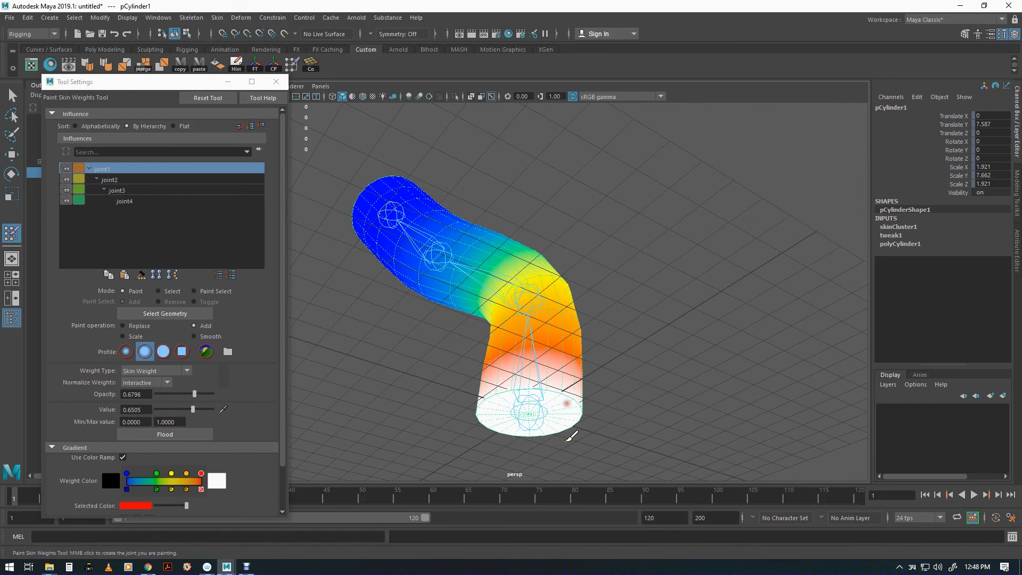
# Display joint4's weight map and examine its influence at the cylinder's upper end.
pyautogui.keyDown('alt'); pyautogui.moveTo(575, 433); pyautogui.dragTo(616, 364, button='right'); pyautogui.keyUp('alt')
pyautogui.keyDown('alt'); pyautogui.moveTo(616, 364); pyautogui.dragTo(631, 395); pyautogui.keyUp('alt')
pyautogui.click(133, 199)
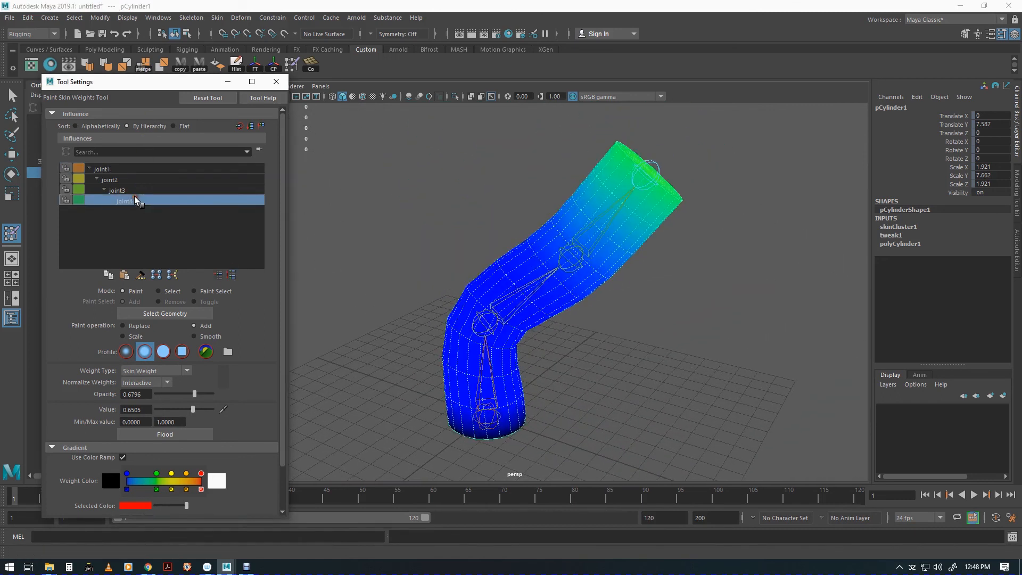
pyautogui.moveTo(708, 316)
pyautogui.keyDown('alt'); pyautogui.mouseDown()
pyautogui.moveTo(615, 344)
pyautogui.moveTo(640, 319)
pyautogui.moveTo(646, 330)
pyautogui.mouseUp(); pyautogui.keyUp('alt')
# Rotate joint3 with the Rotate tool so the cylinder's upper section bends over to nearly horizontal.
pyautogui.press('w')
pyautogui.click(611, 186)
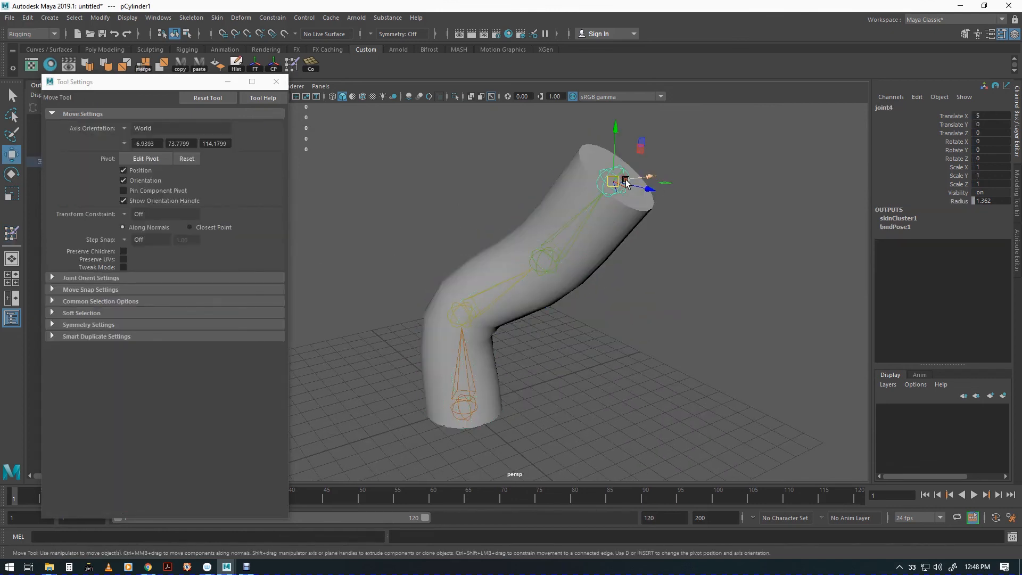
pyautogui.press('e')
pyautogui.click(559, 257)
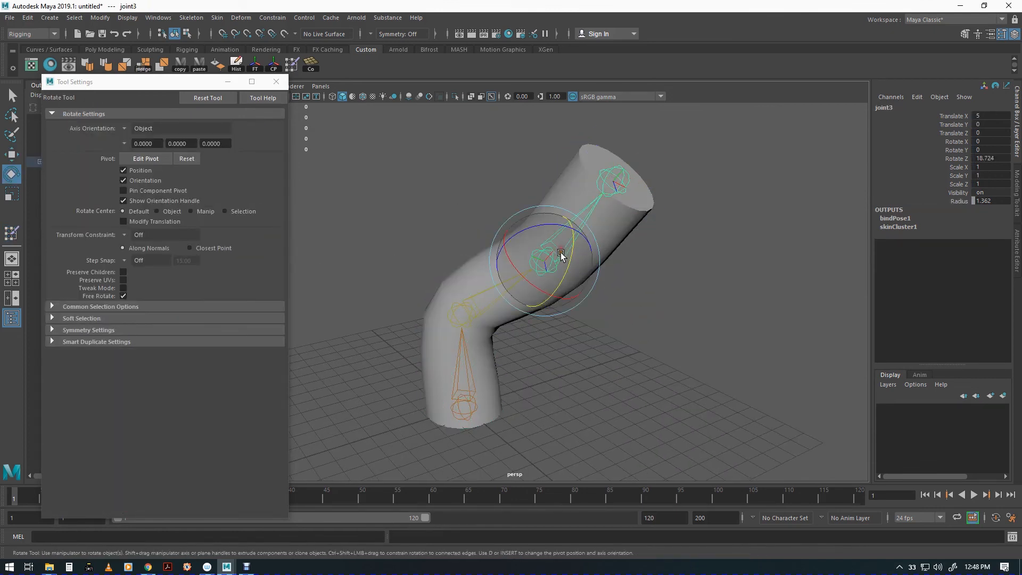
pyautogui.moveTo(563, 229); pyautogui.dragTo(576, 276)
pyautogui.click(473, 322)
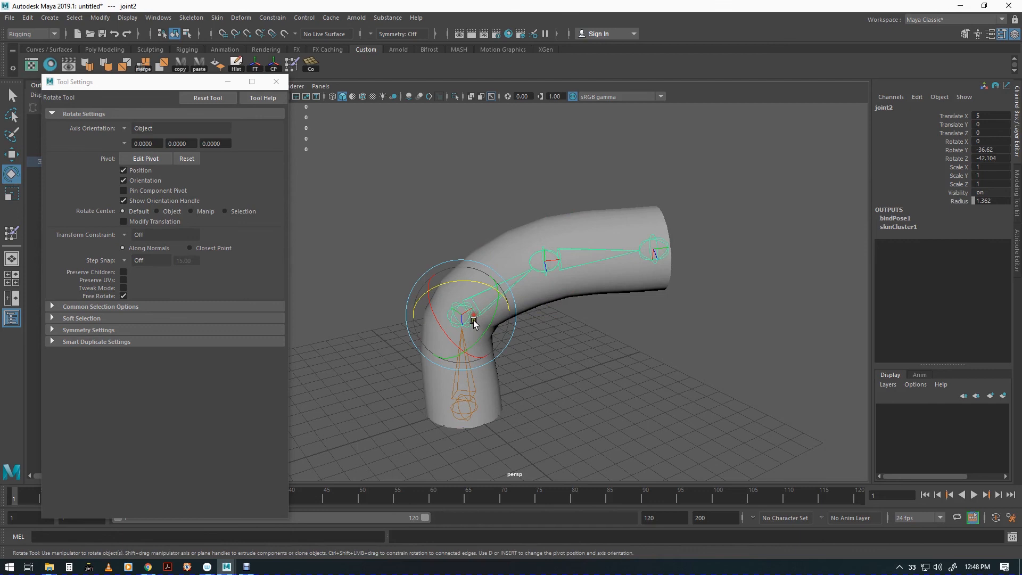
pyautogui.click(464, 397)
pyautogui.moveTo(468, 394)
pyautogui.mouseDown()
pyautogui.moveTo(490, 411)
pyautogui.moveTo(490, 452)
pyautogui.moveTo(463, 345)
pyautogui.moveTo(469, 397)
pyautogui.mouseUp()
pyautogui.hotkey('ctrl', 'z')
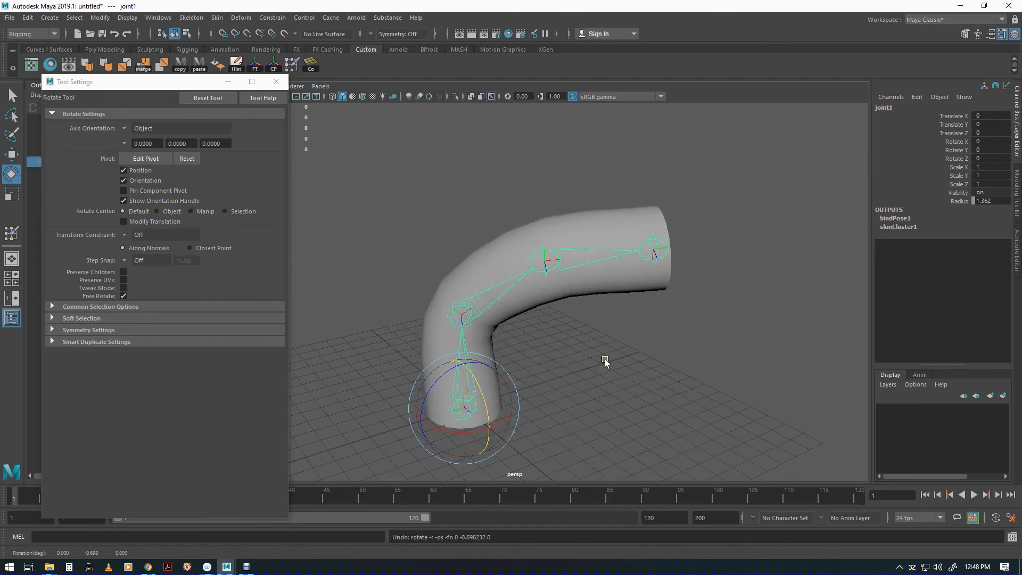
# Close the tool settings, return to the Move tool and view the bent cylinder from the front.
pyautogui.keyDown('alt'); pyautogui.moveTo(662, 354); pyautogui.dragTo(653, 356, button='right'); pyautogui.keyUp('alt')
pyautogui.moveTo(653, 356)
pyautogui.keyDown('alt'); pyautogui.mouseDown()
pyautogui.moveTo(426, 293)
pyautogui.moveTo(564, 328)
pyautogui.mouseUp(); pyautogui.keyUp('alt')
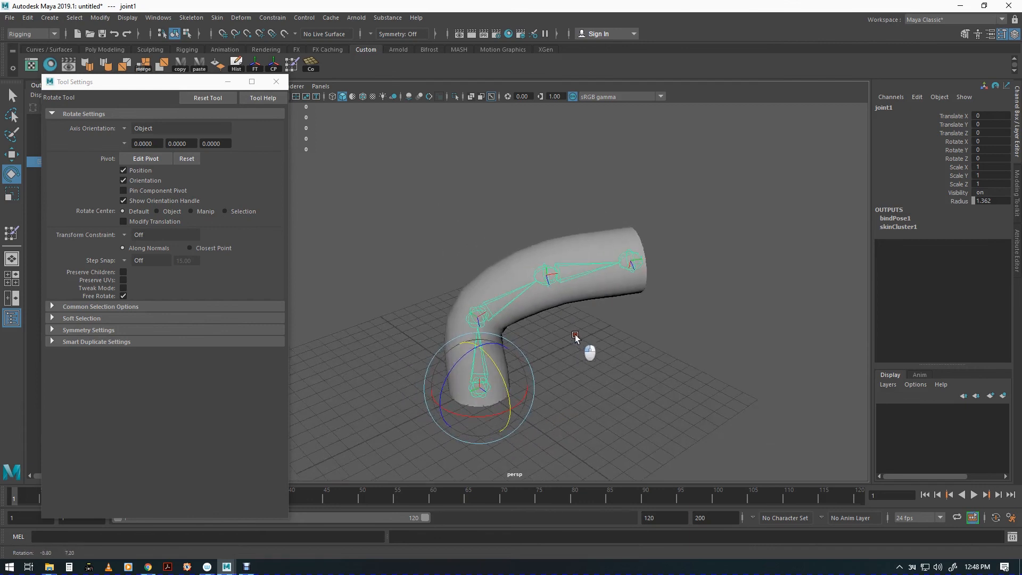
pyautogui.click(275, 82)
pyautogui.keyDown('alt'); pyautogui.moveTo(595, 474); pyautogui.dragTo(614, 334, button='right'); pyautogui.keyUp('alt')
pyautogui.keyDown('alt'); pyautogui.moveTo(615, 335); pyautogui.dragTo(562, 339); pyautogui.keyUp('alt')
pyautogui.press('w')
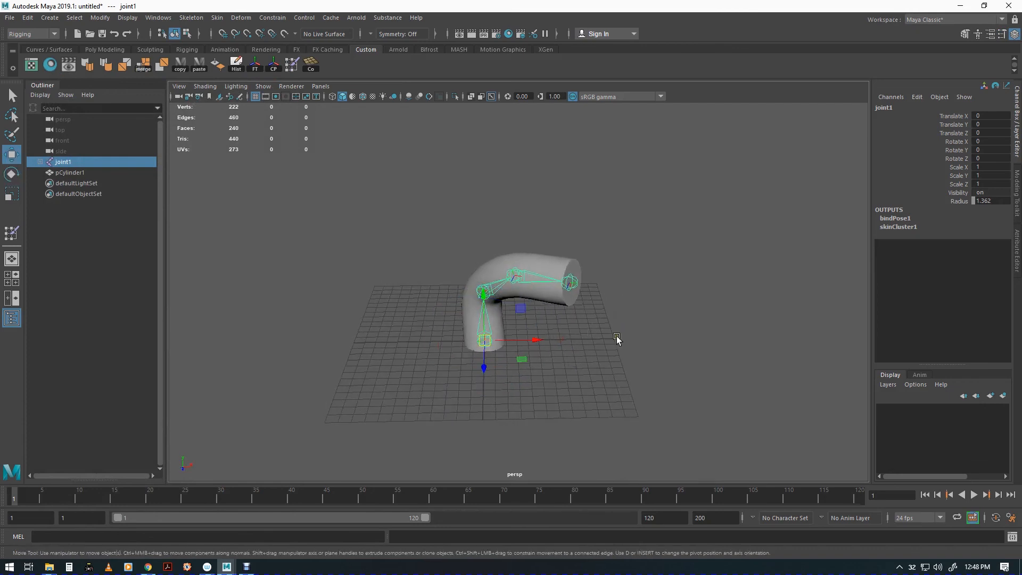
pyautogui.keyDown('alt'); pyautogui.moveTo(511, 337); pyautogui.dragTo(573, 343, button='right'); pyautogui.keyUp('alt')
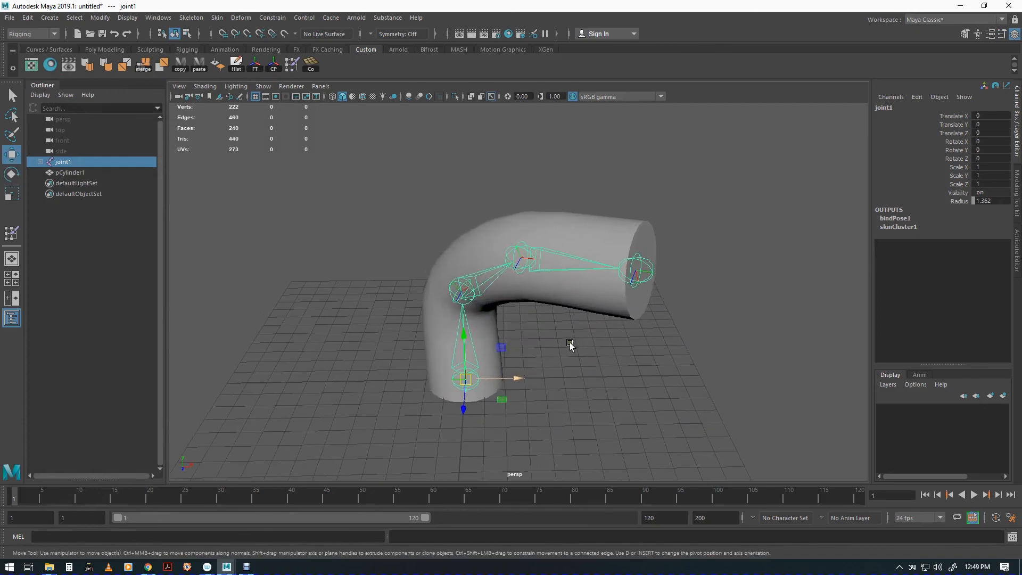